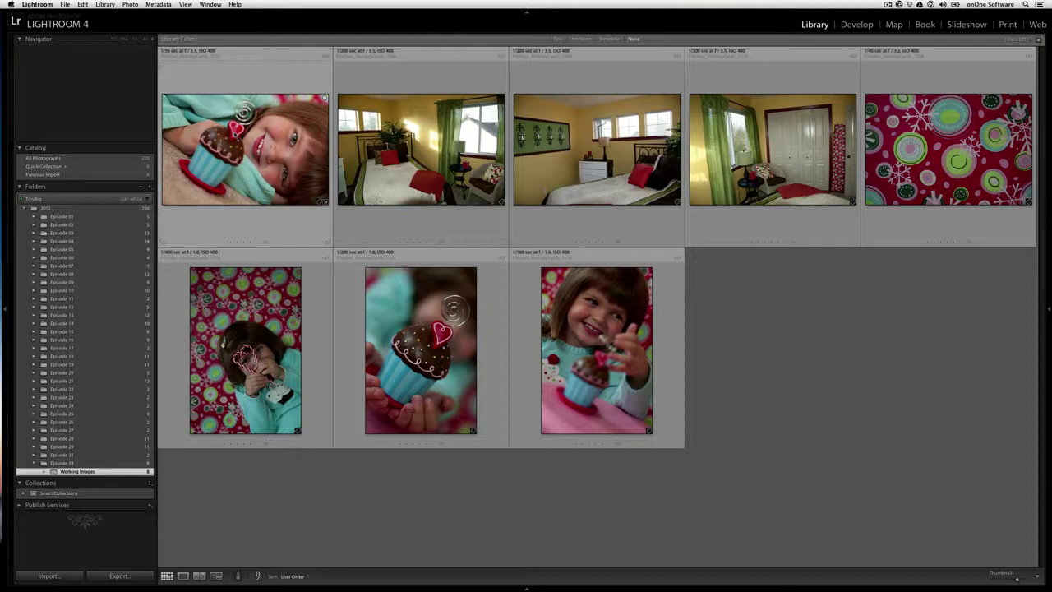
Open the first thumbnail, the girl lying beside the cupcake, in Loupe view.
double_click(197, 128)
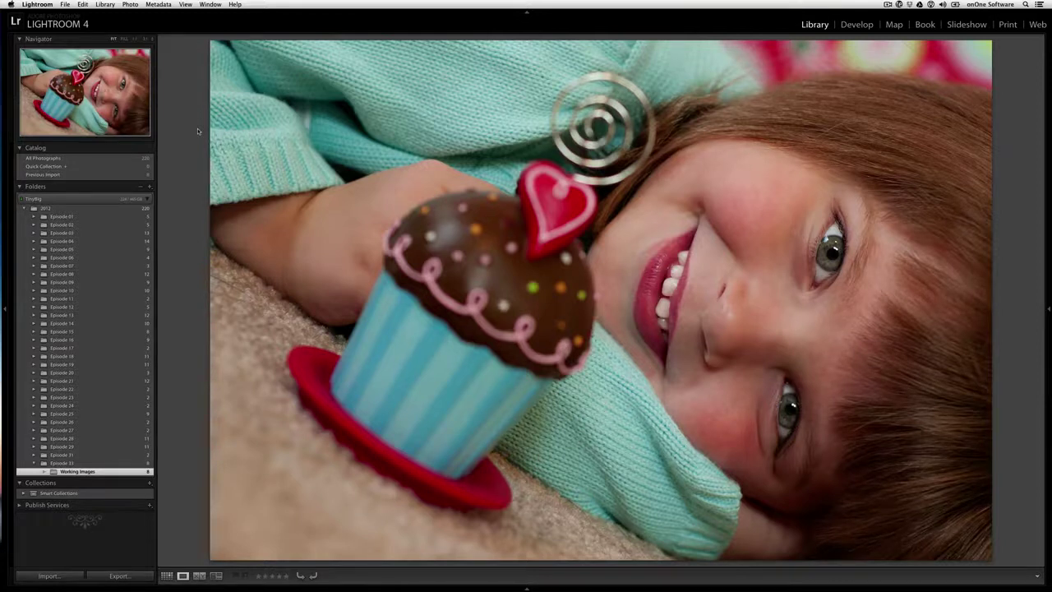
Check the pink patterned backdrop photo, then view the white-closet bedroom photo full size.
key("g")
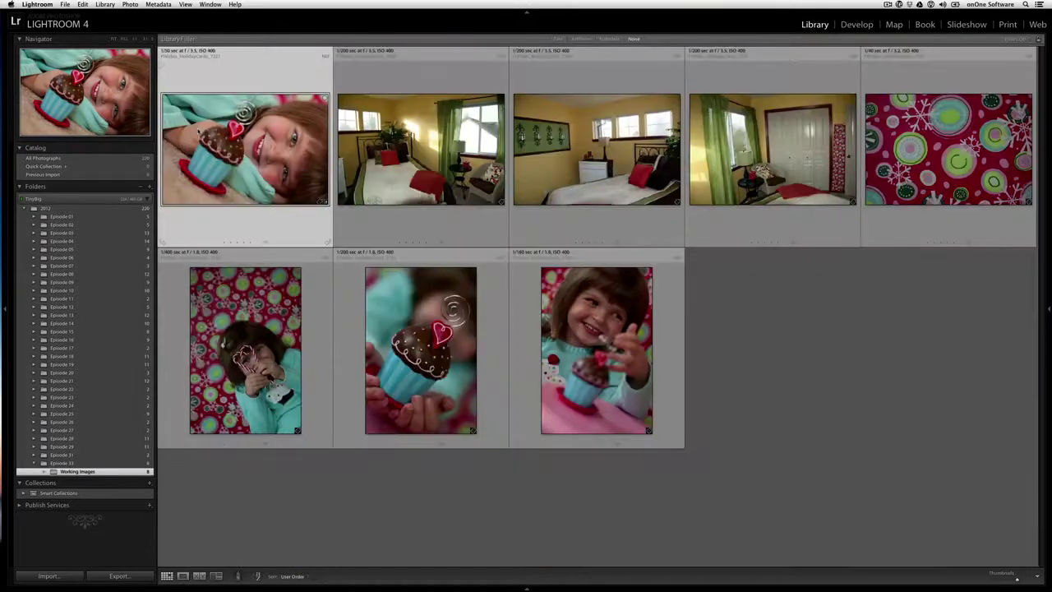
mouse_move(3, 465)
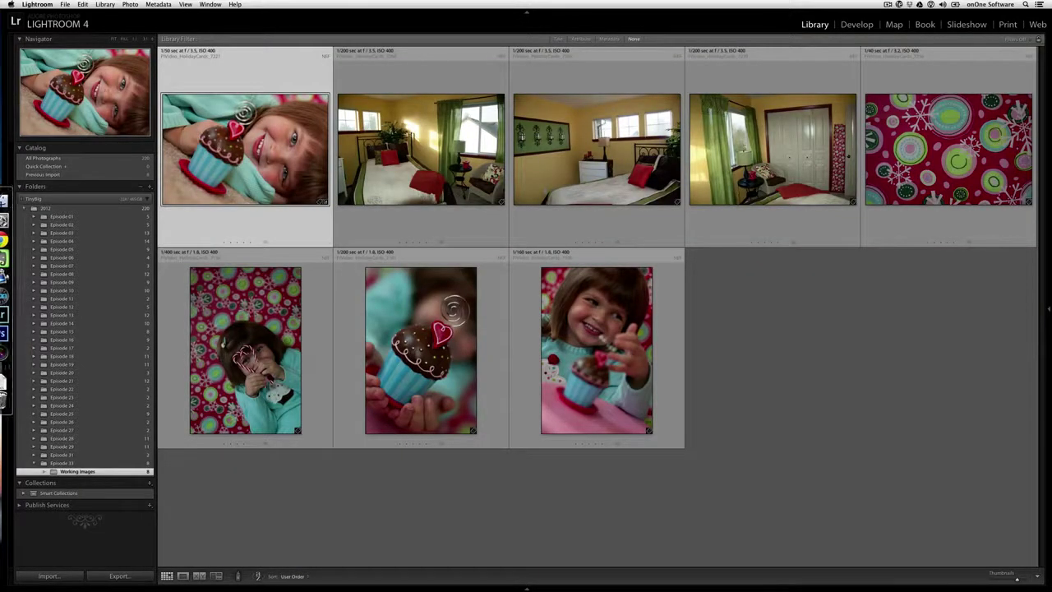
double_click(949, 188)
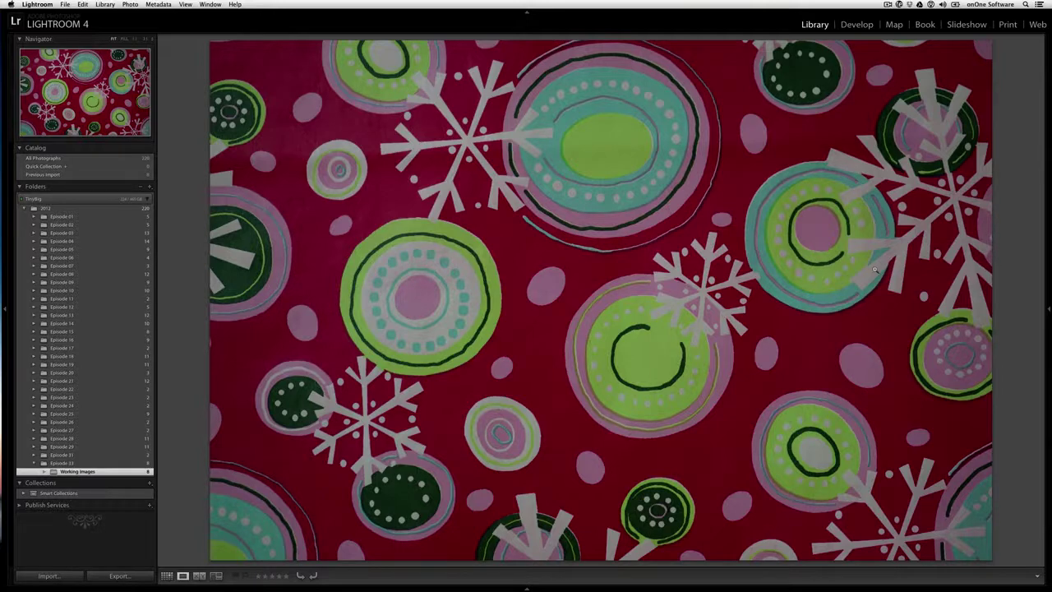
key("g")
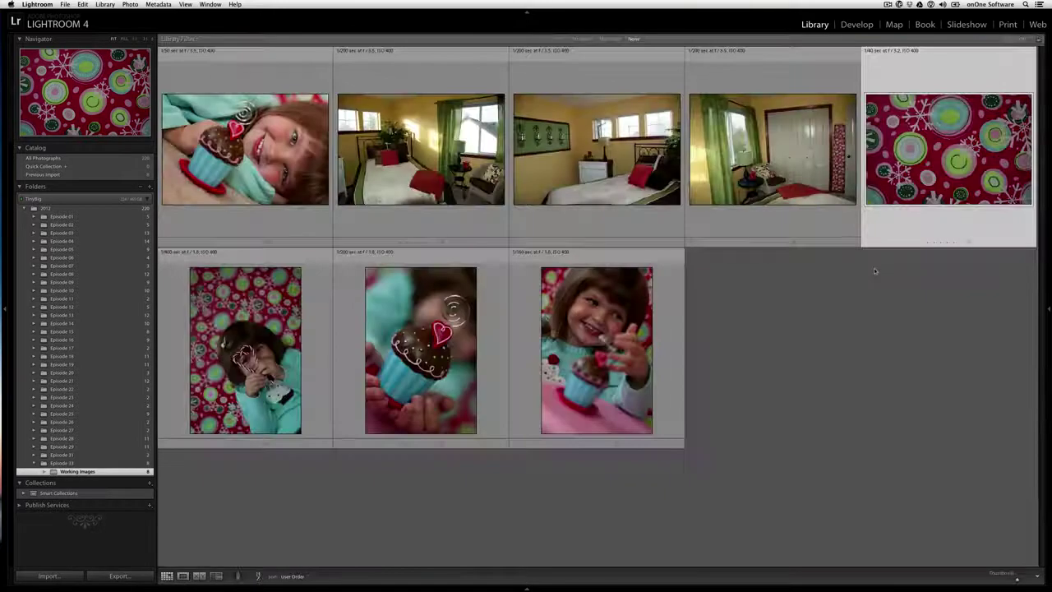
double_click(743, 184)
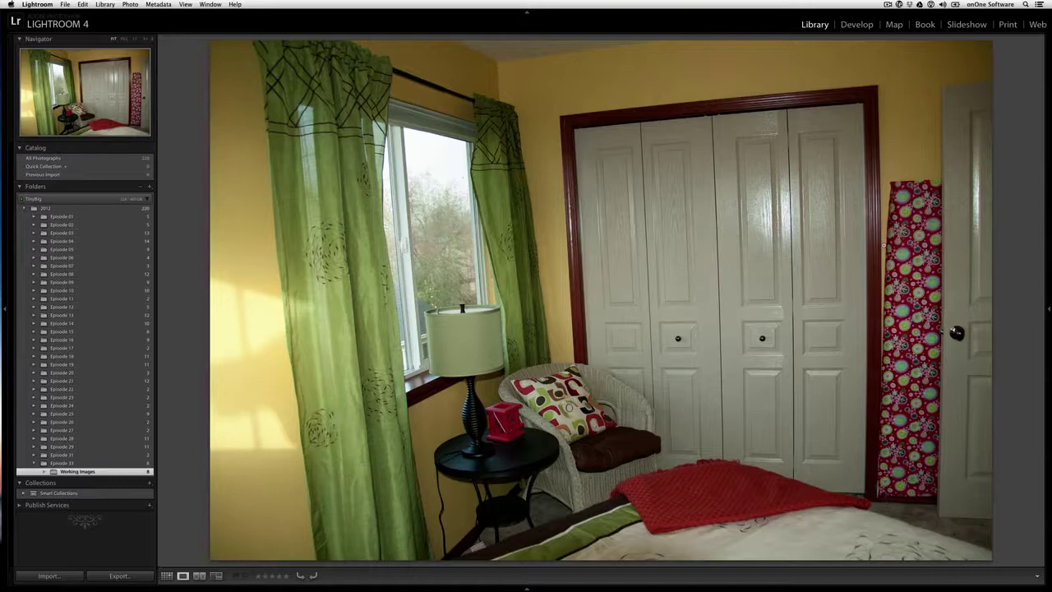
Step to the wall-sconce bedroom photo, then return to the grid of eight photos.
key("Right")
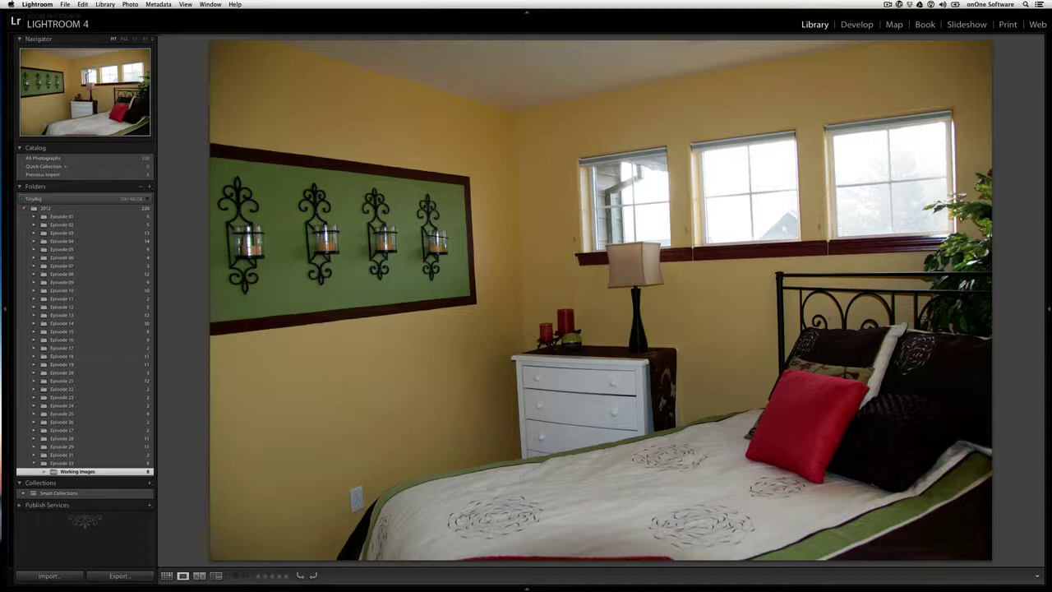
key("g")
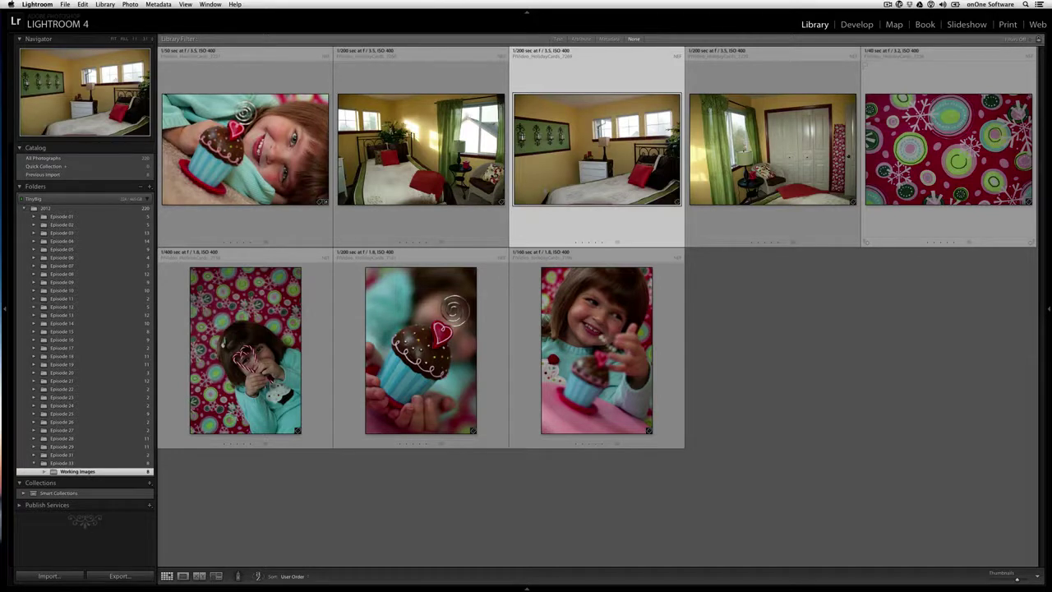
Drag the cupcake-girl photo to the fifth slot in the grid.
left_click(278, 180)
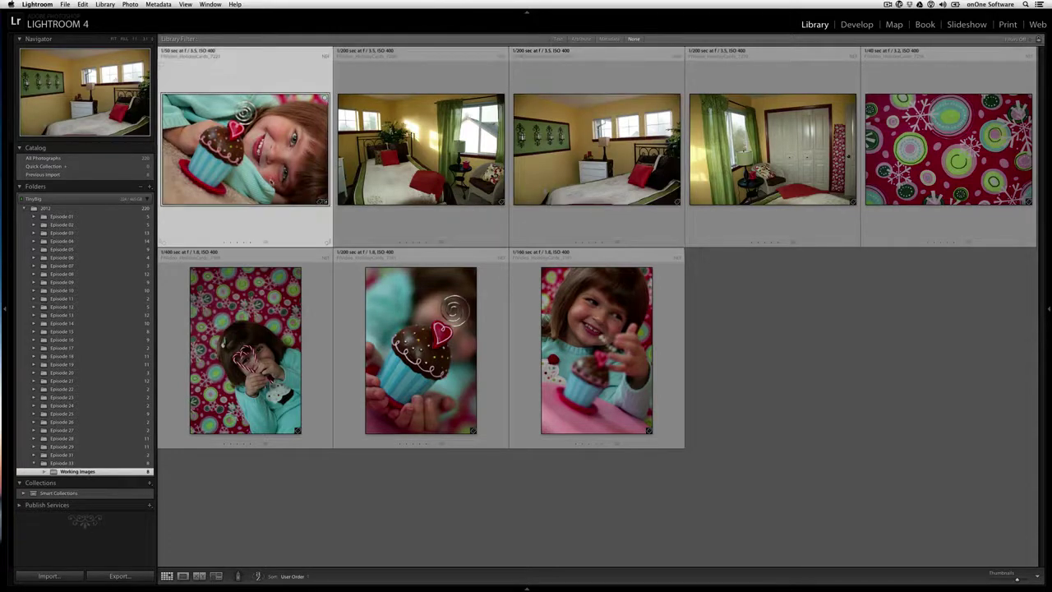
double_click(286, 196)
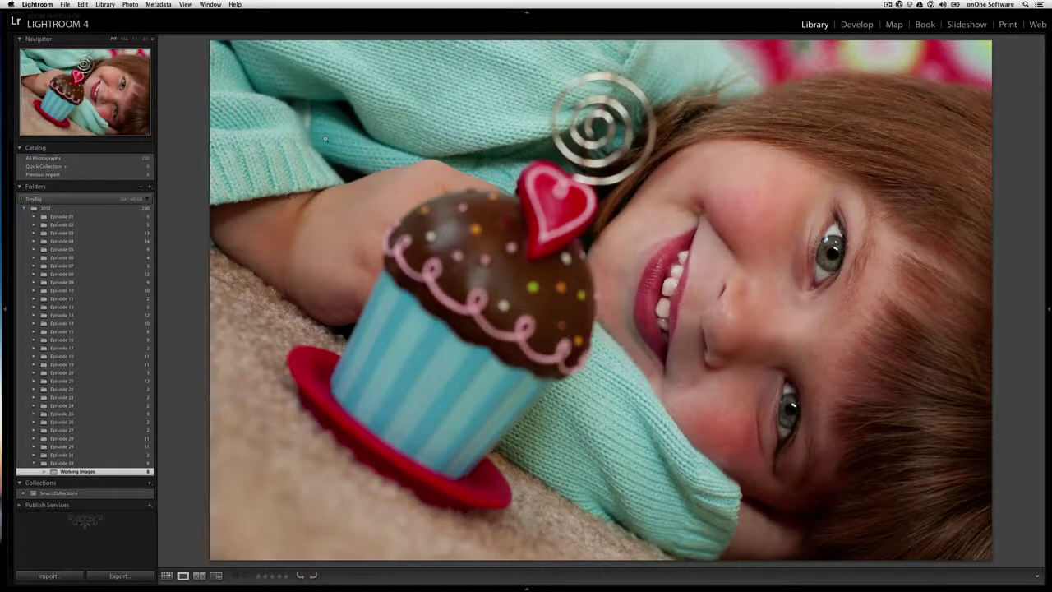
double_click(324, 143)
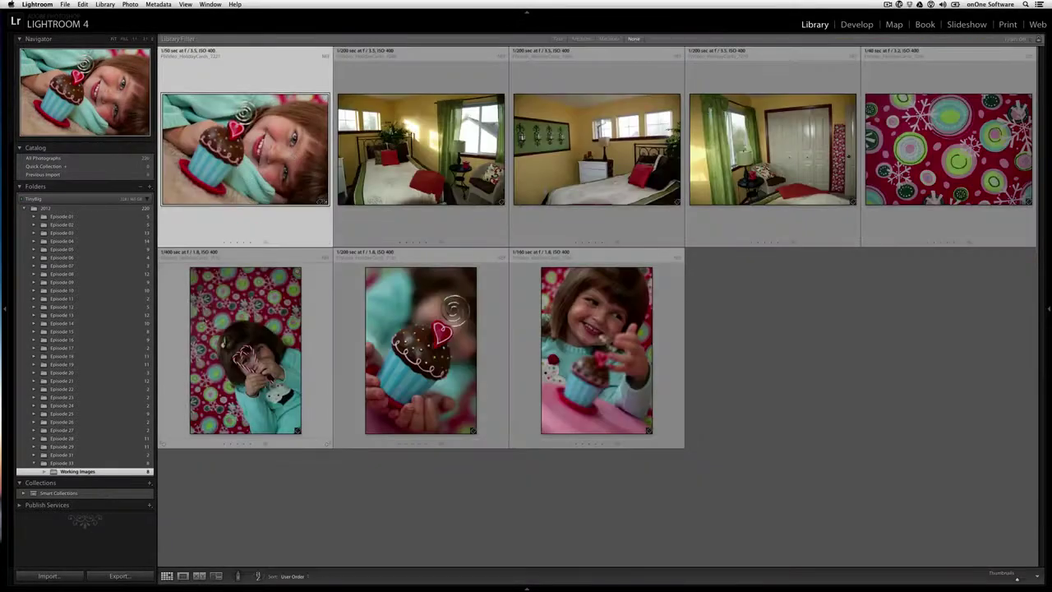
left_click_drag(247, 148, 913, 156)
View the cupcake-girl photo full size and step over to the candy-cane girl photo.
double_click(910, 187)
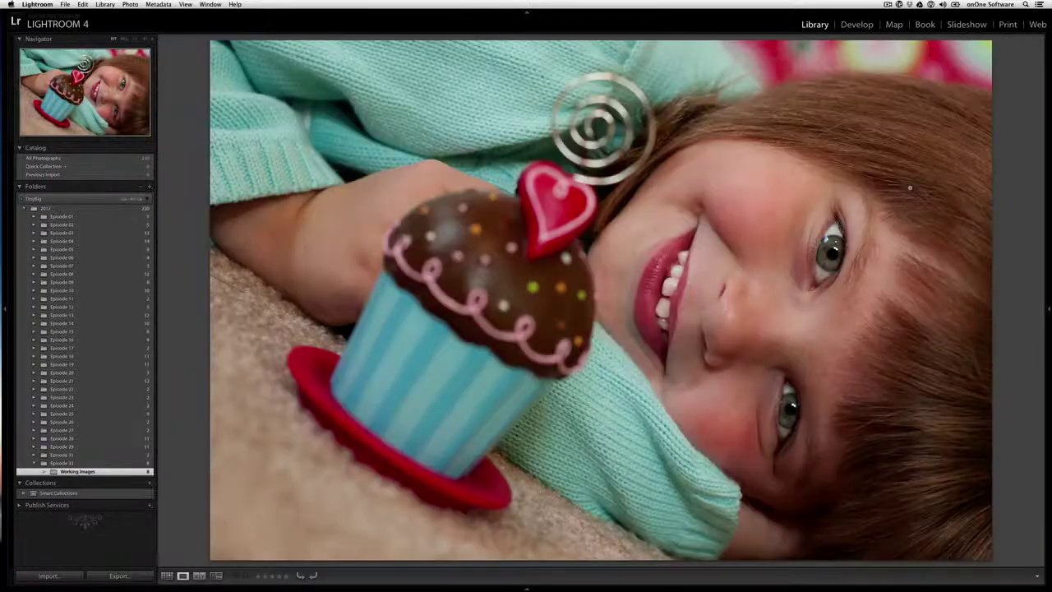
key("Right")
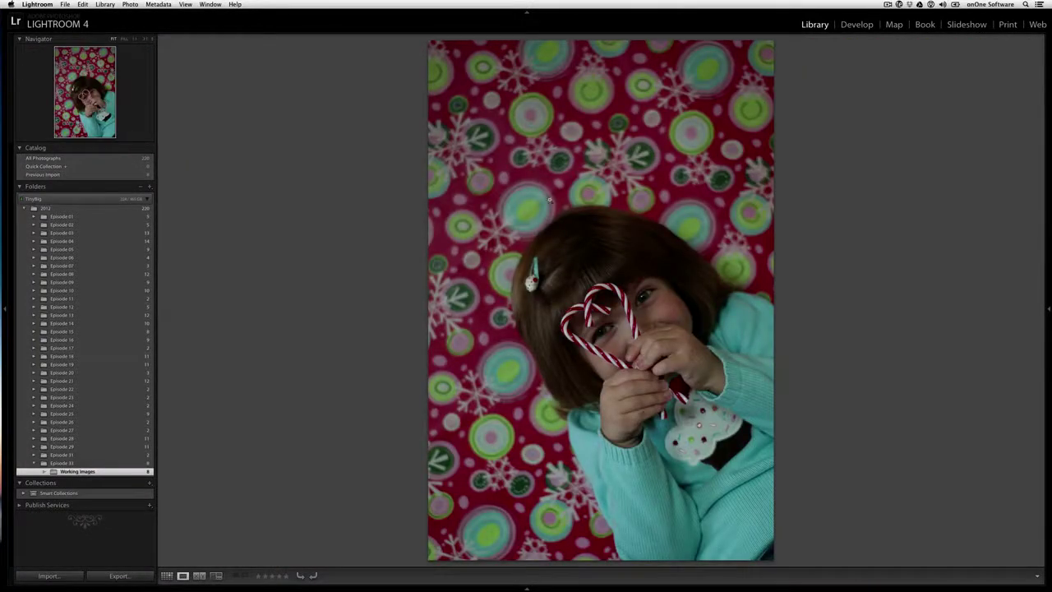
key("Right")
key("Left")
Browse the following portraits: the hand-held cupcake close-up and the smiling girl with a cupcake.
key("Right")
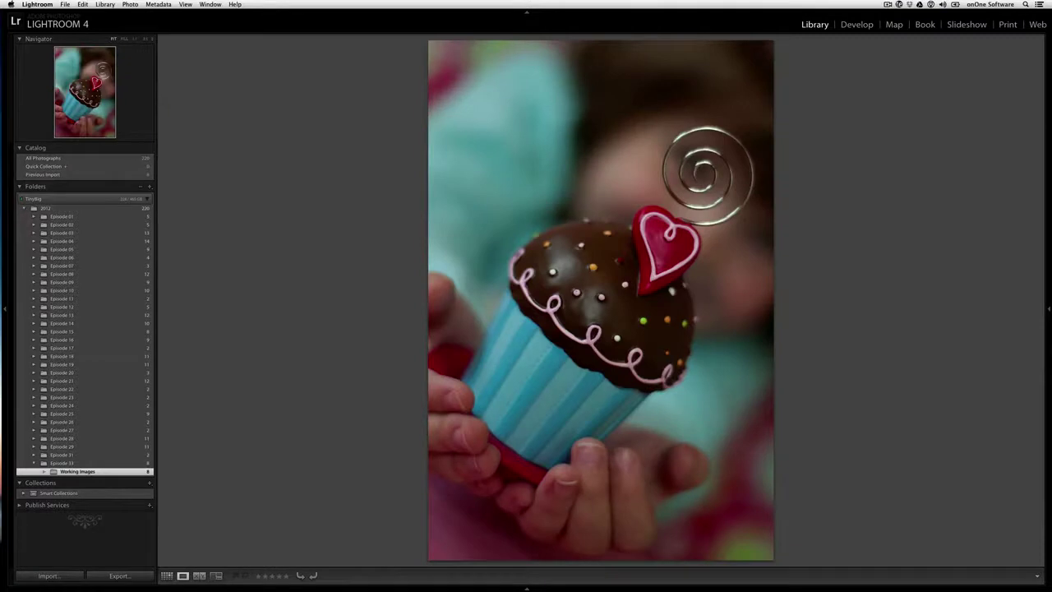
key("Right")
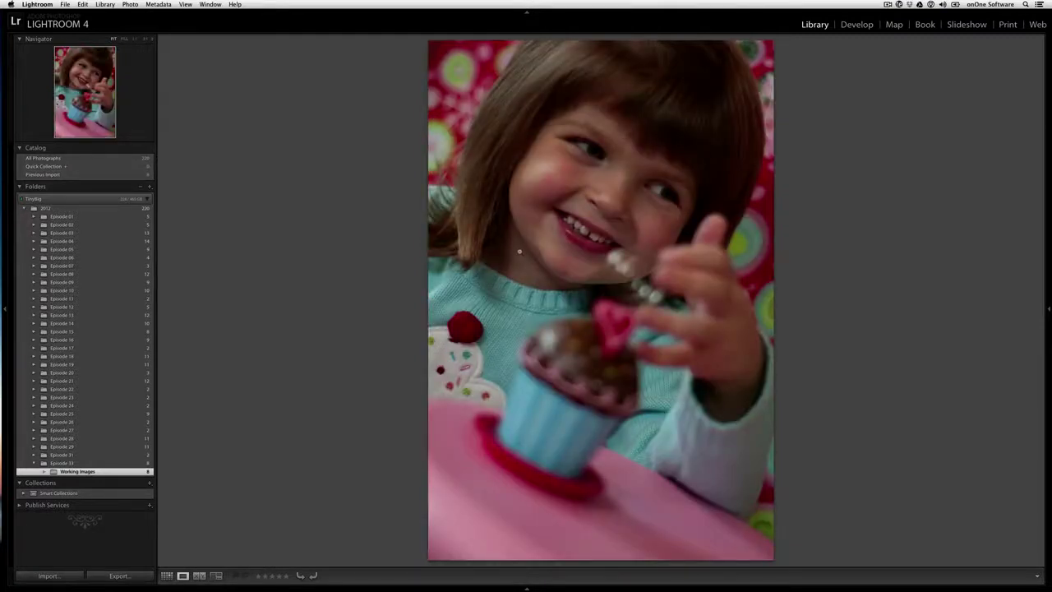
key("Right")
key("Right")
Open the top-right cupcake-girl thumbnail in the Develop module.
key("g")
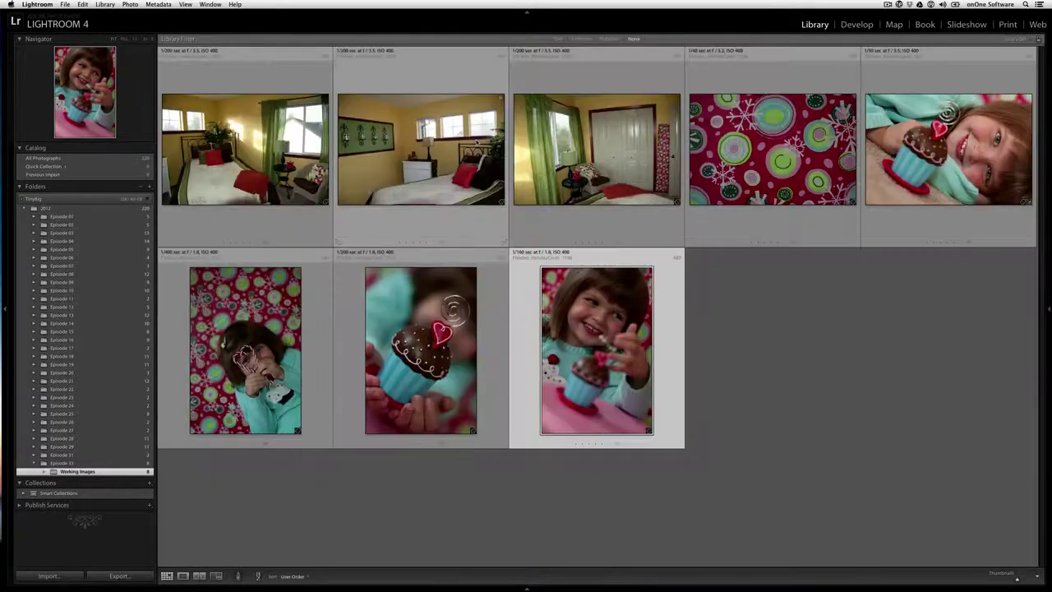
double_click(929, 192)
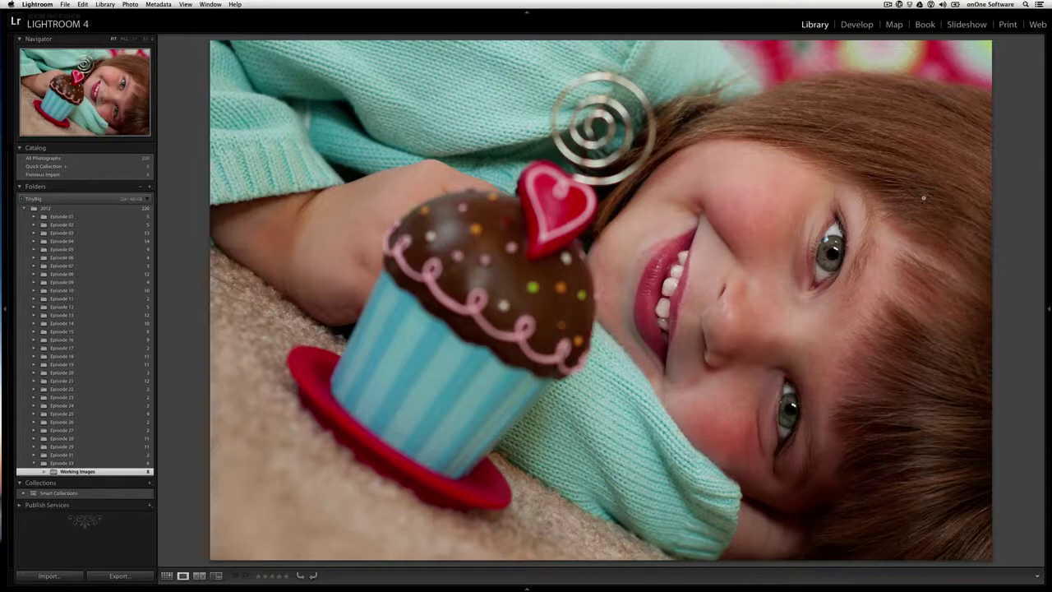
key("d")
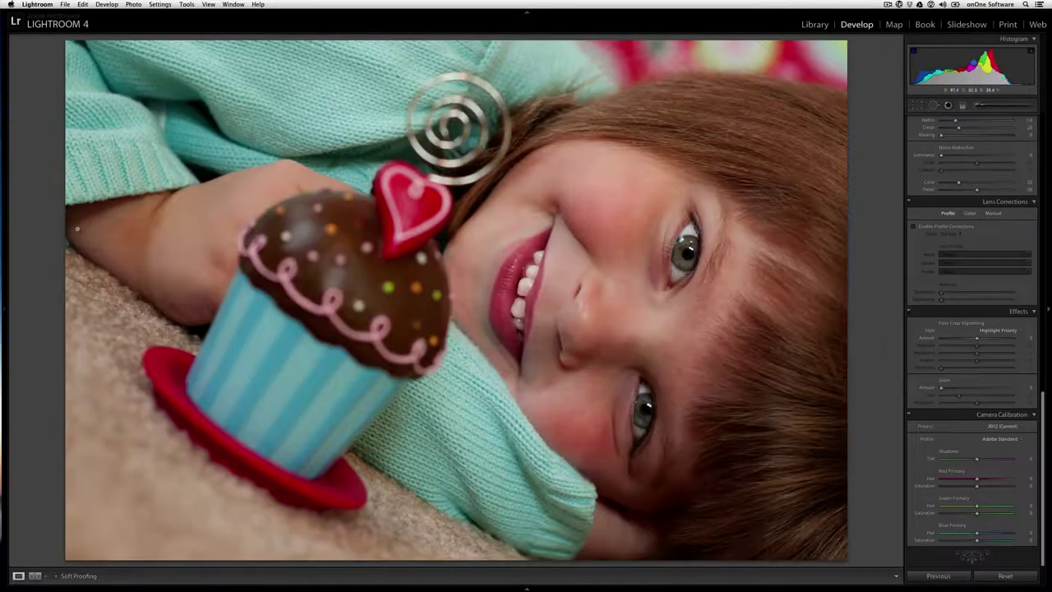
Revert the photo to its Import history state and bring up the Basic panel.
left_click(9, 311)
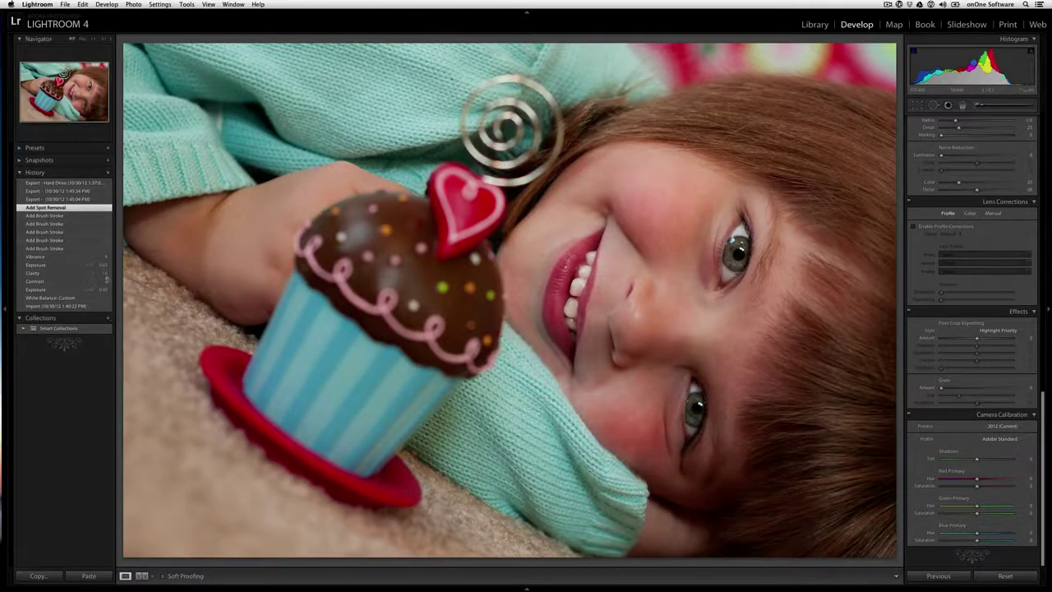
left_click(59, 309)
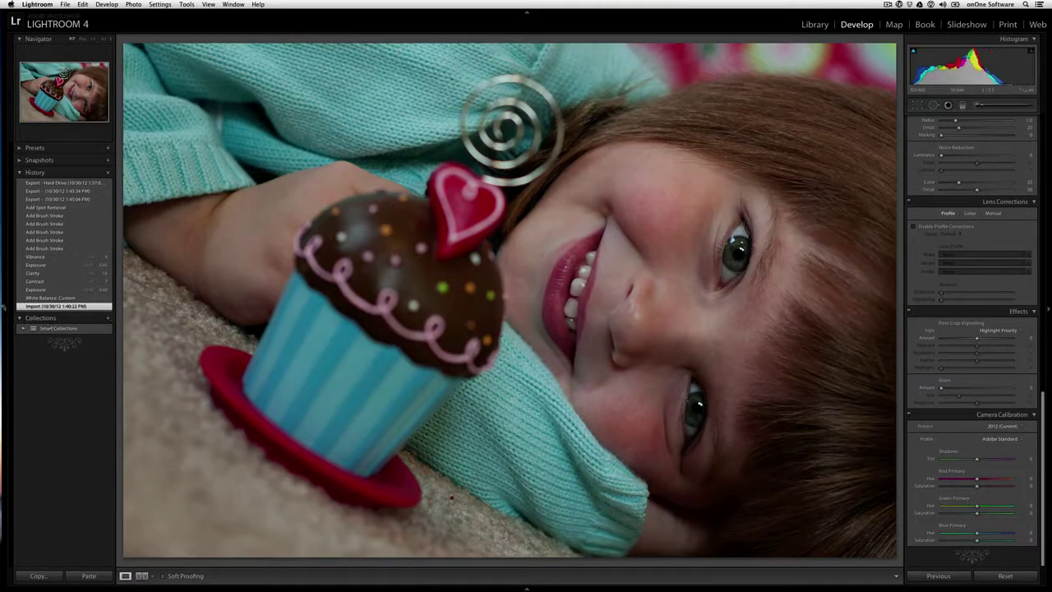
left_click(4, 310)
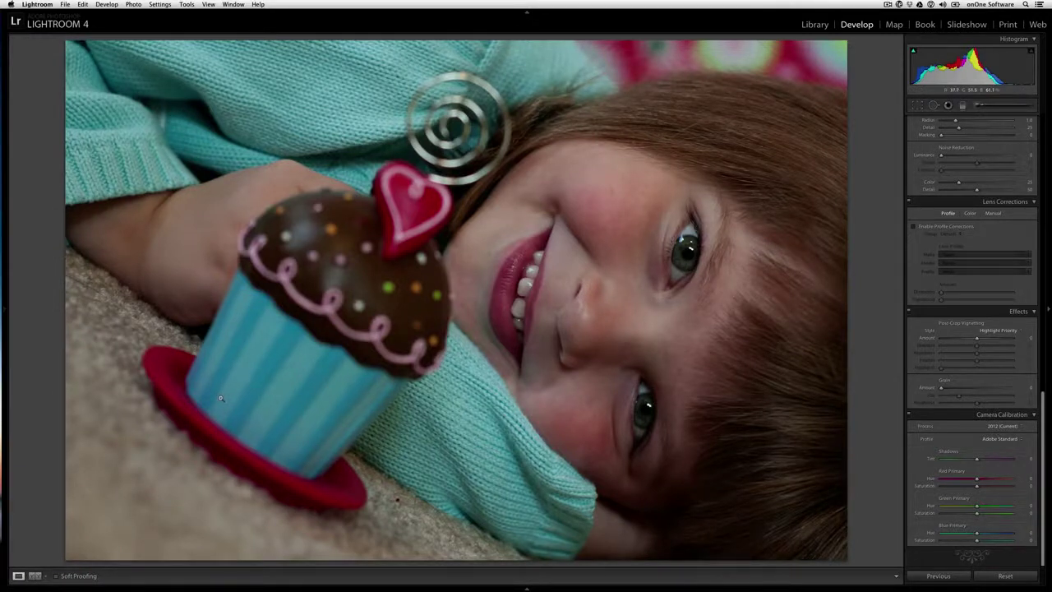
left_click(1043, 142)
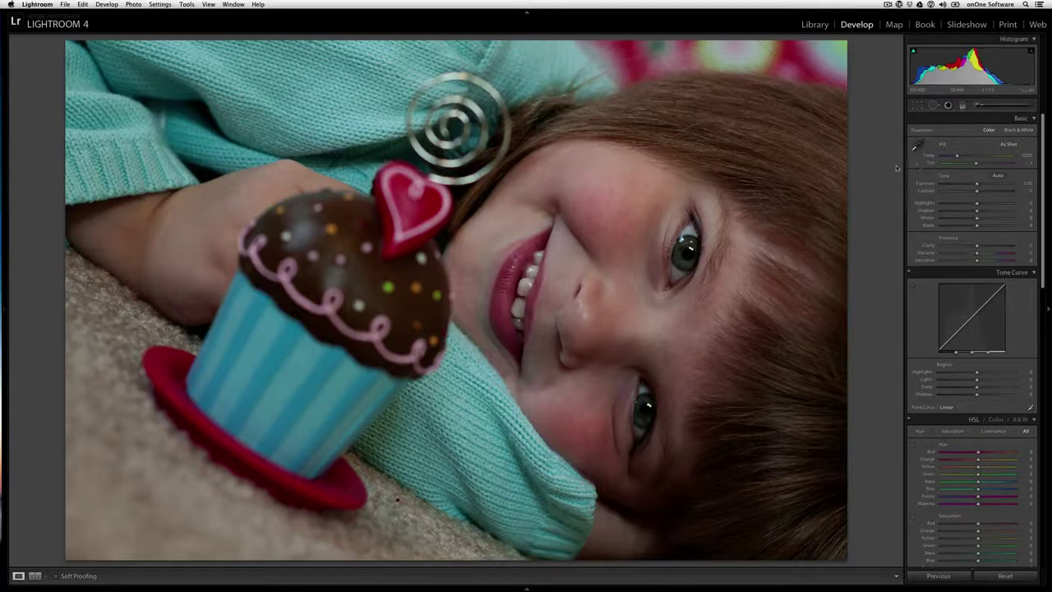
Sample white balance from the girl's eye, then set Exposure +0.30, Contrast +7, Clarity -7.
left_click(917, 146)
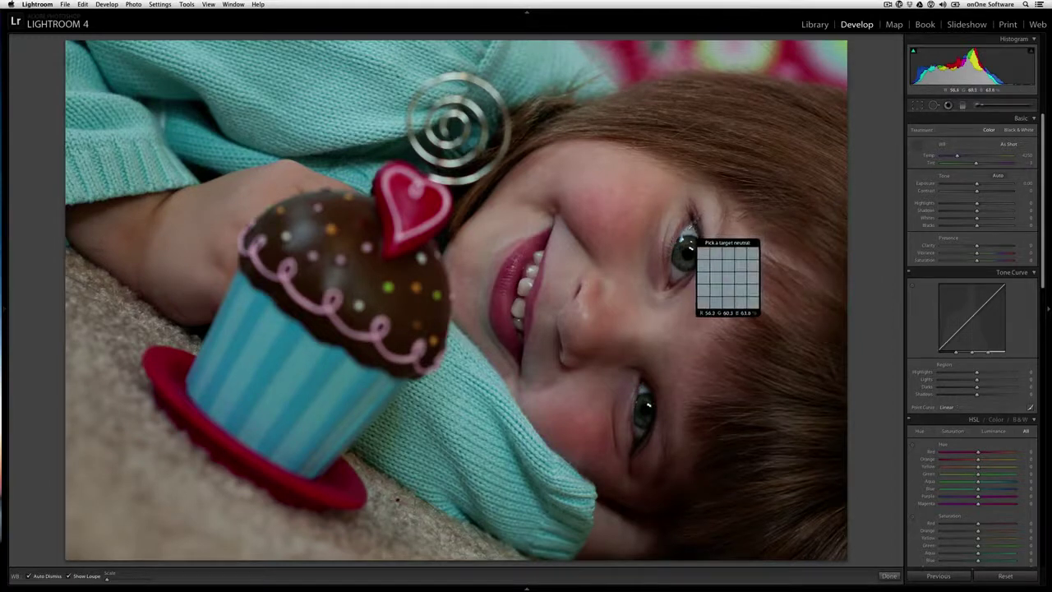
left_click(689, 235)
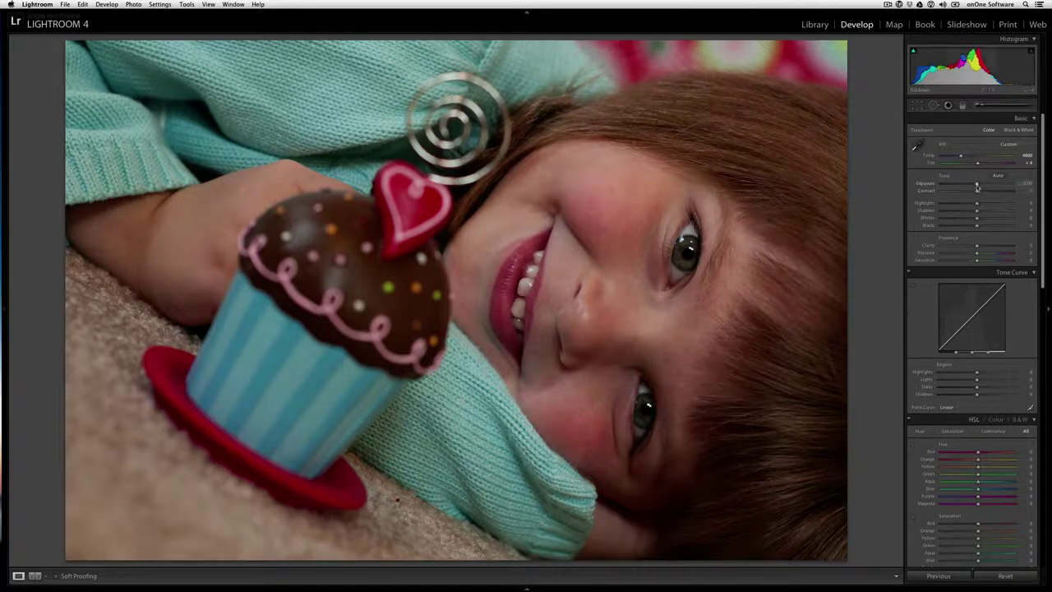
left_click_drag(977, 187, 980, 187)
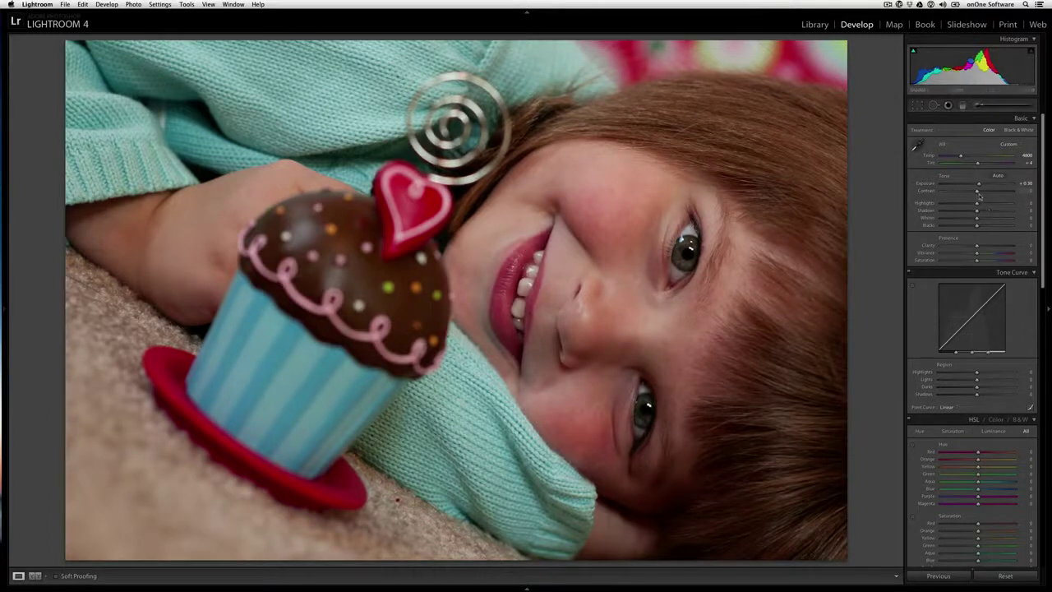
left_click_drag(978, 190, 980, 191)
left_click_drag(977, 248, 975, 247)
Set up the Adjustment Brush with the Exposure preset and a raised exposure boost.
left_click(983, 102)
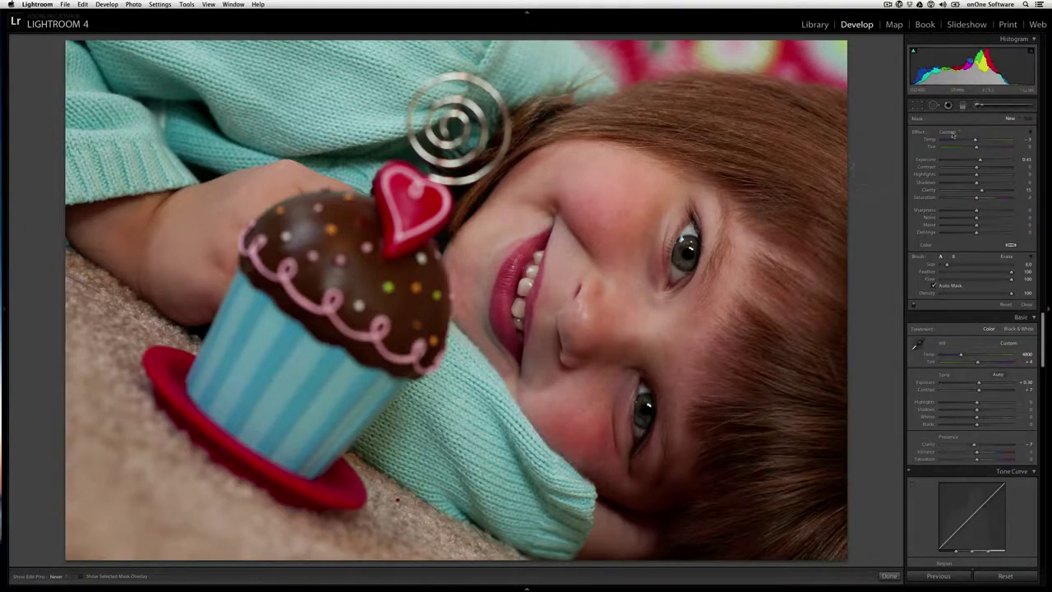
left_click(954, 133)
left_click(952, 155)
left_click_drag(981, 162, 982, 191)
Paint over both irises and raise the brush exposure to about +0.34.
mouse_move(693, 236)
left_mouse_down()
mouse_move(679, 268)
mouse_move(693, 254)
left_mouse_up()
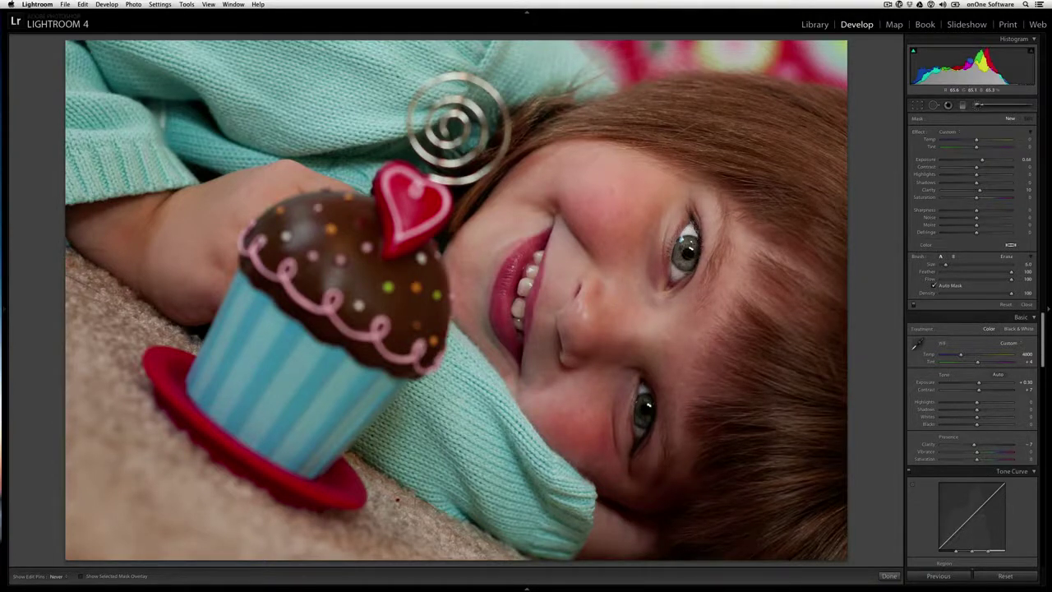
left_click(687, 256)
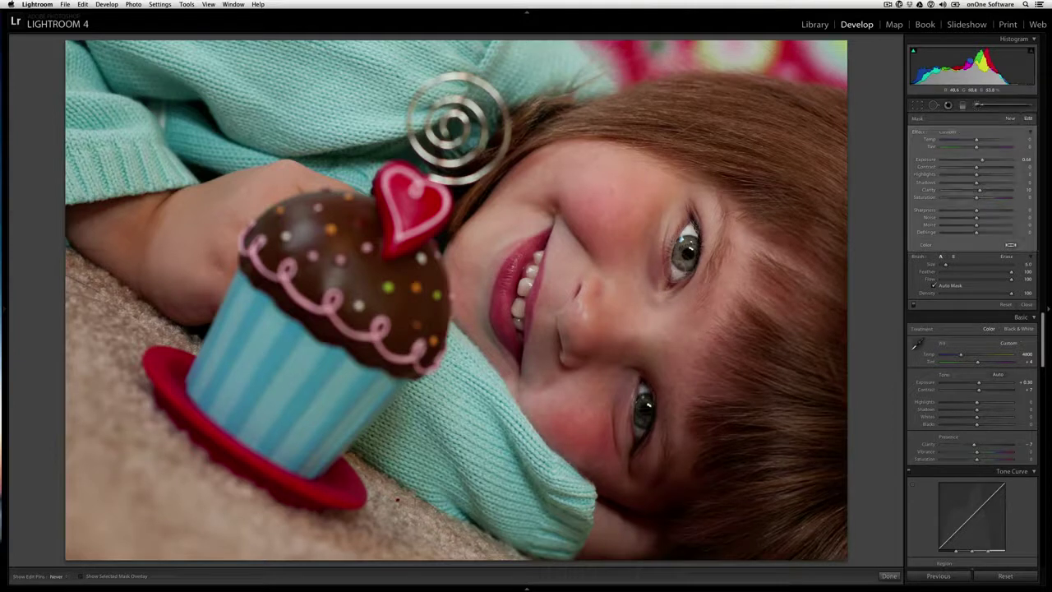
mouse_move(642, 427)
left_mouse_down()
mouse_move(648, 386)
mouse_move(648, 411)
left_mouse_up()
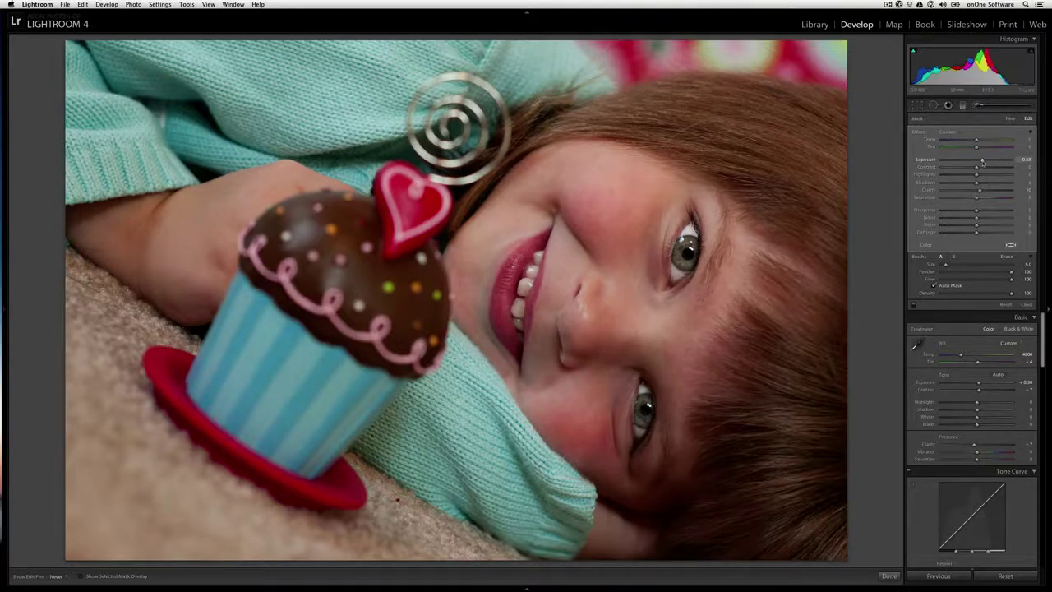
mouse_move(983, 160)
left_mouse_down()
mouse_move(993, 162)
mouse_move(978, 161)
left_mouse_up()
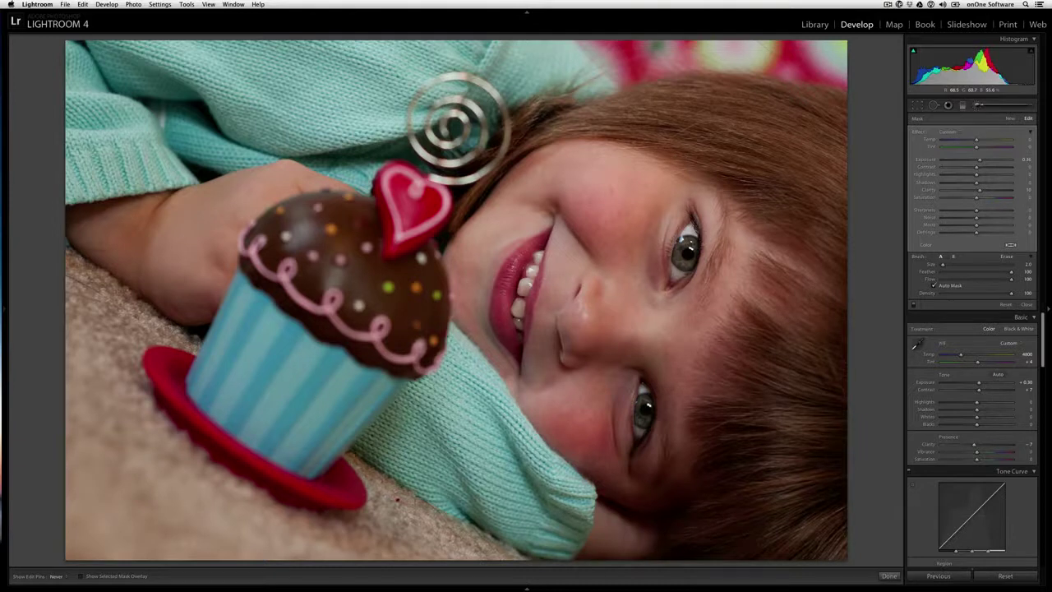
Paint the small brightening brush across the girl's teeth.
mouse_move(527, 284)
left_mouse_down()
mouse_move(518, 311)
mouse_move(530, 320)
left_mouse_up()
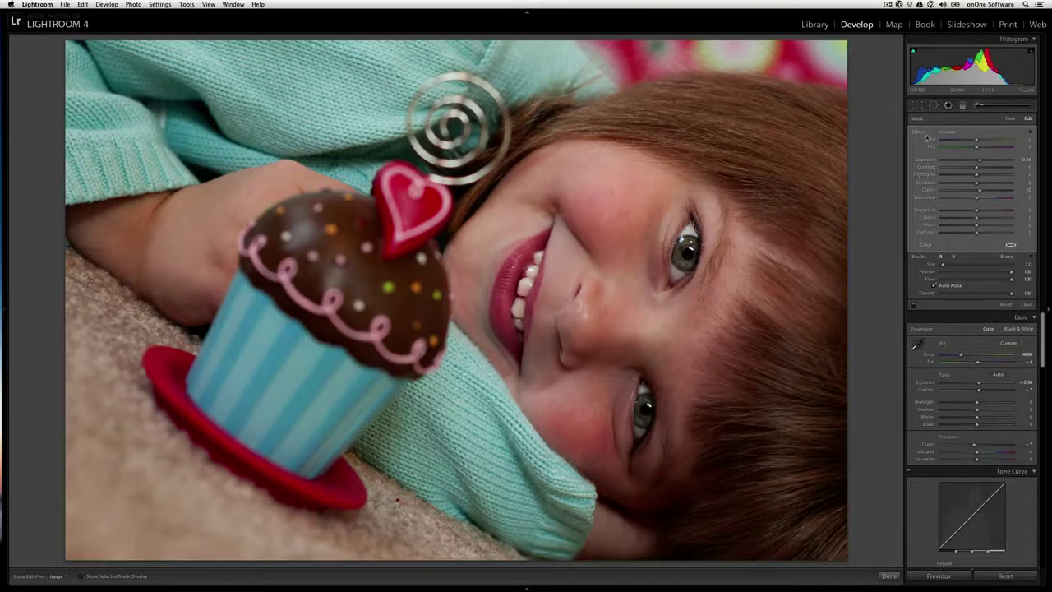
Save the brush settings as the preset 'Eye and Mouth Brush' and confirm it appears in the list.
left_click(947, 135)
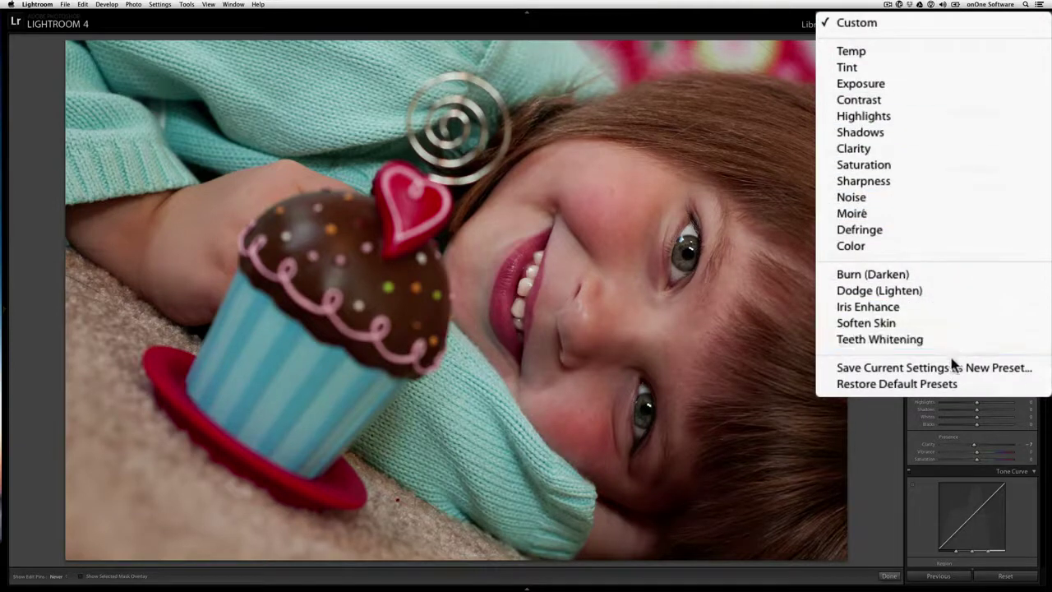
left_click(831, 369)
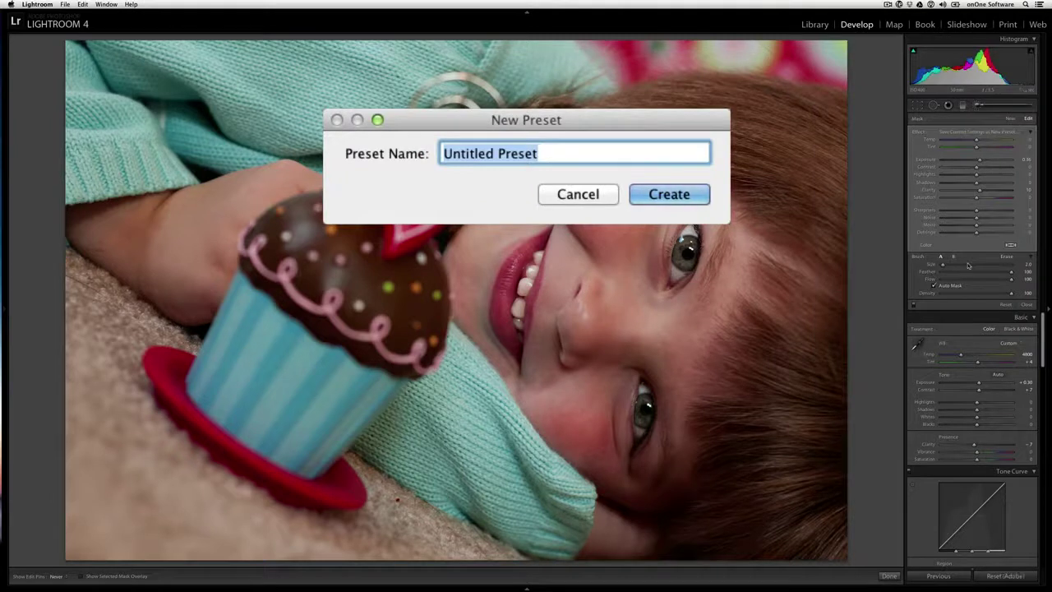
type("Eye and Mouth")
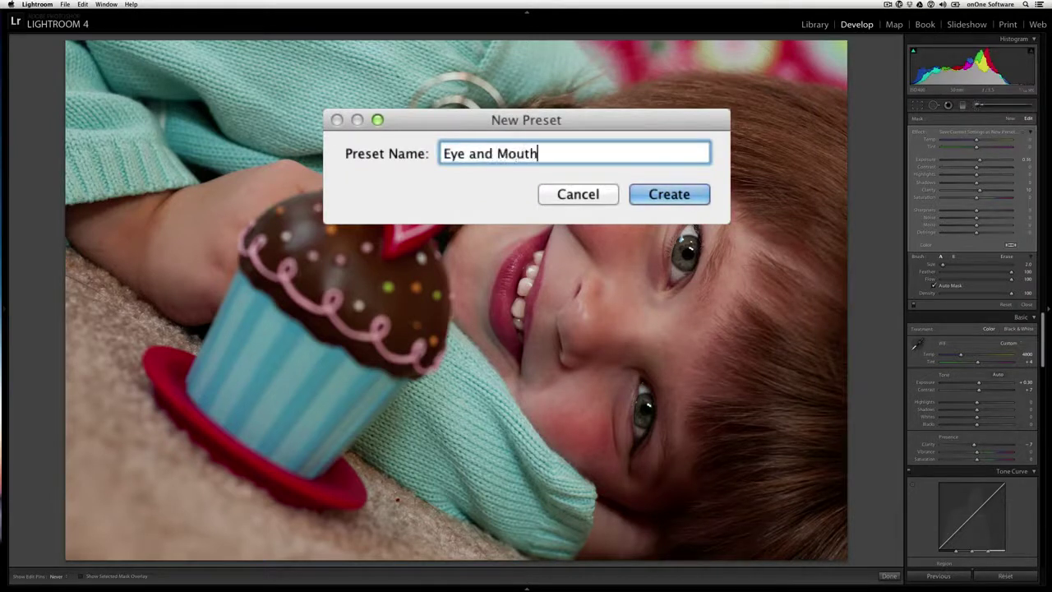
type(" Brush")
key("Return")
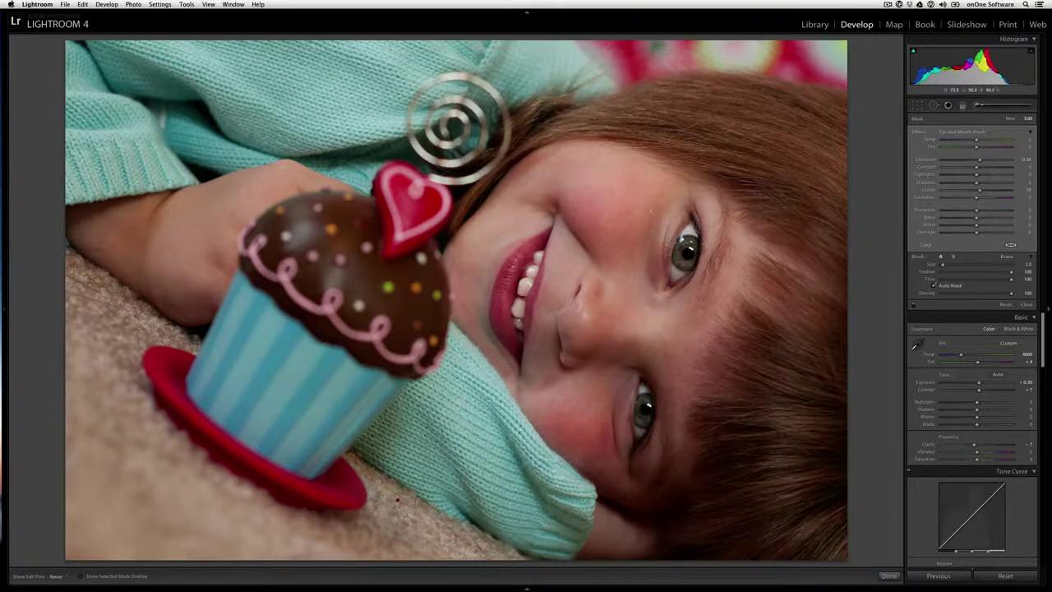
left_click(985, 131)
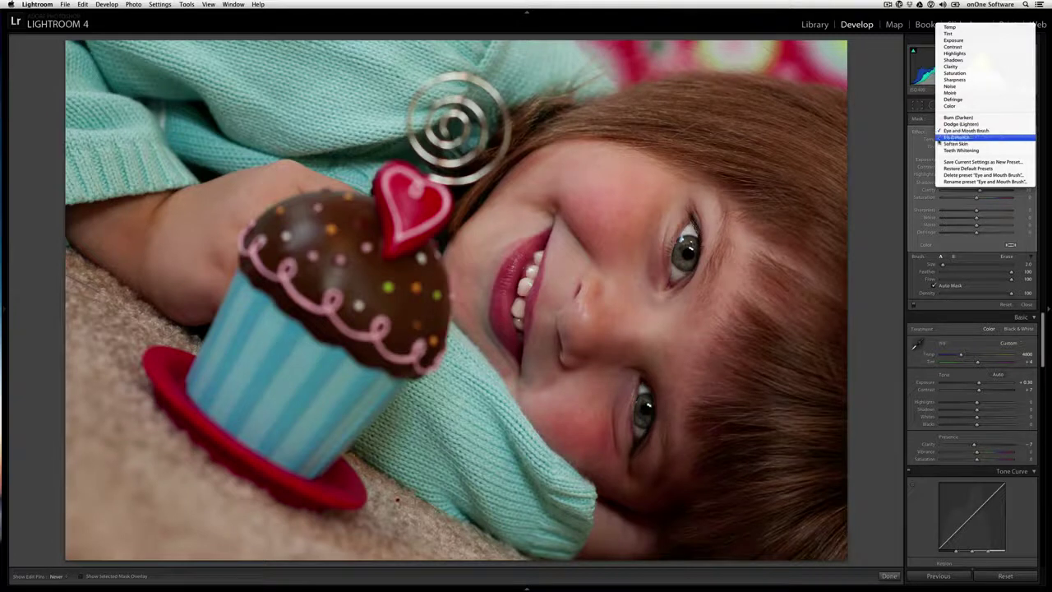
left_click(885, 161)
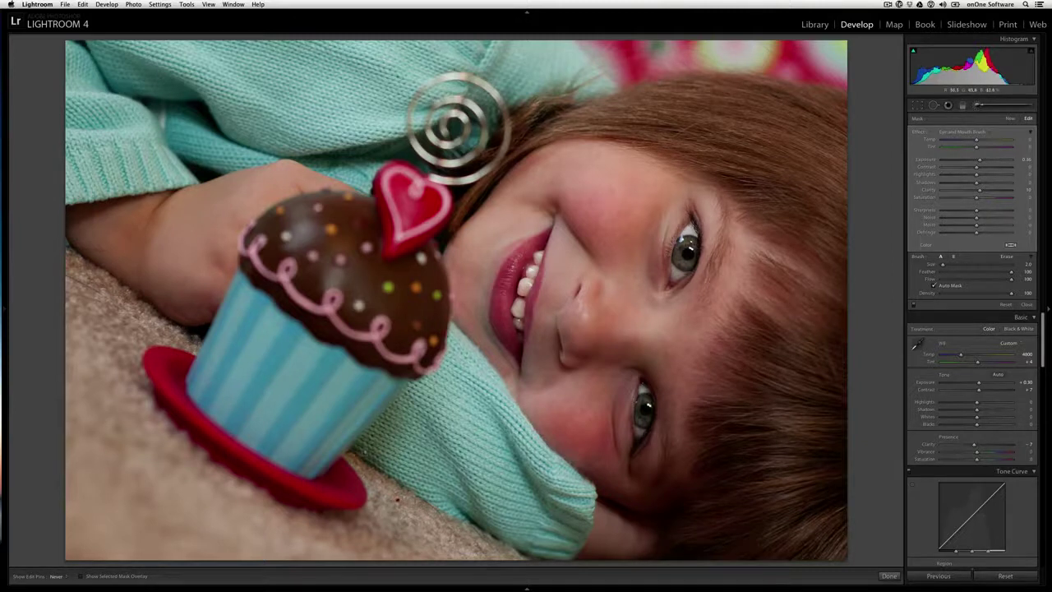
Send the portrait to Perfect Layers and retouch the spots on the girl's arm and nearby carpet.
left_click(64, 4)
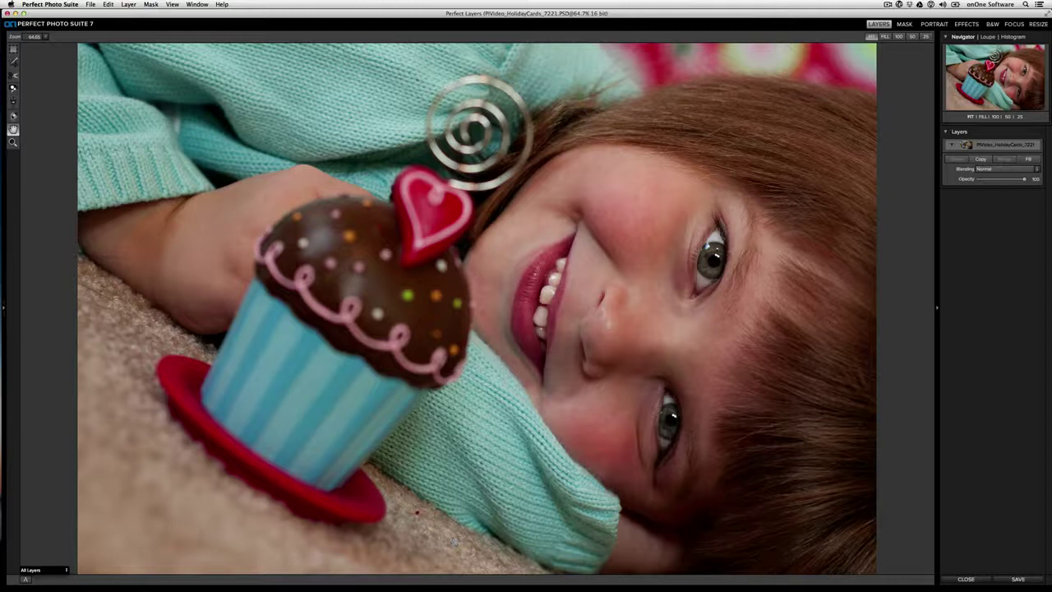
left_click(14, 116)
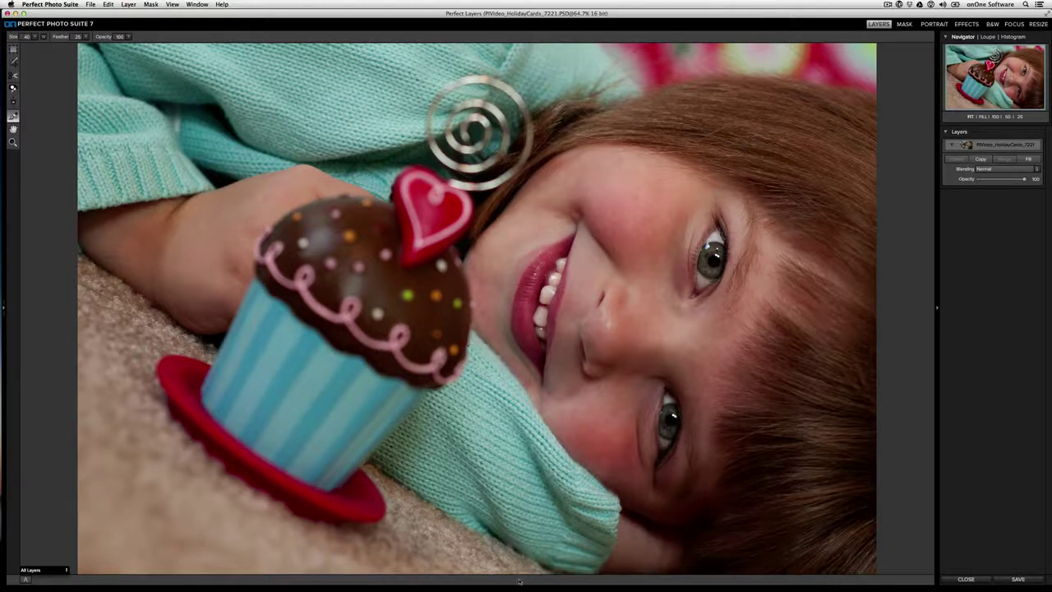
key("bracketleft")
left_click_drag(124, 259, 92, 255)
key("bracketleft")
mouse_move(128, 315)
left_mouse_down()
mouse_move(87, 283)
mouse_move(92, 306)
mouse_move(69, 302)
mouse_move(139, 301)
mouse_move(112, 296)
left_mouse_up()
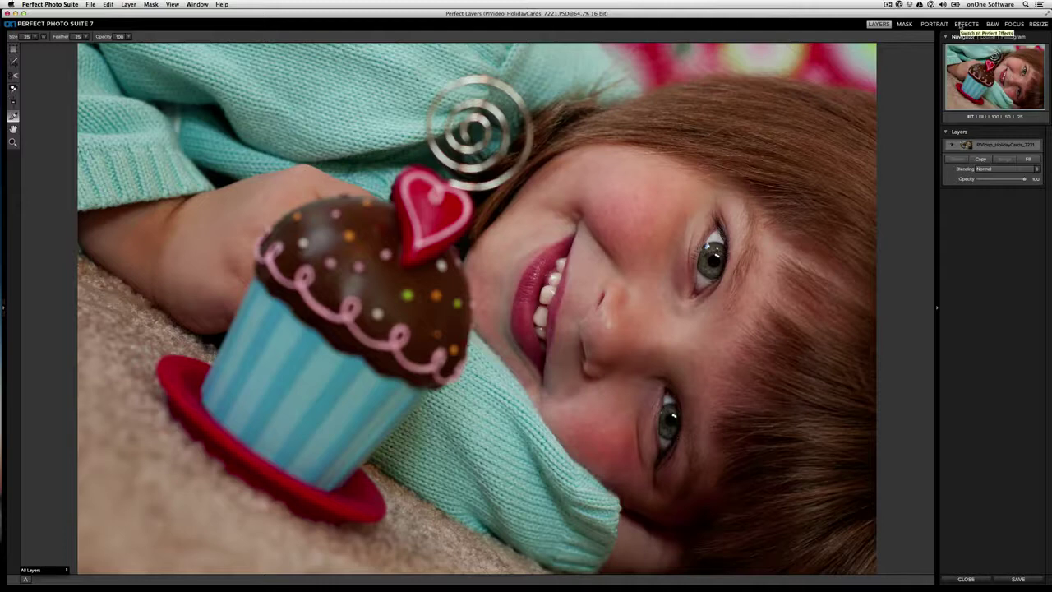
Apply the Glow preset Charge More - Normal and lower its Amount to about 36.
left_click(962, 24)
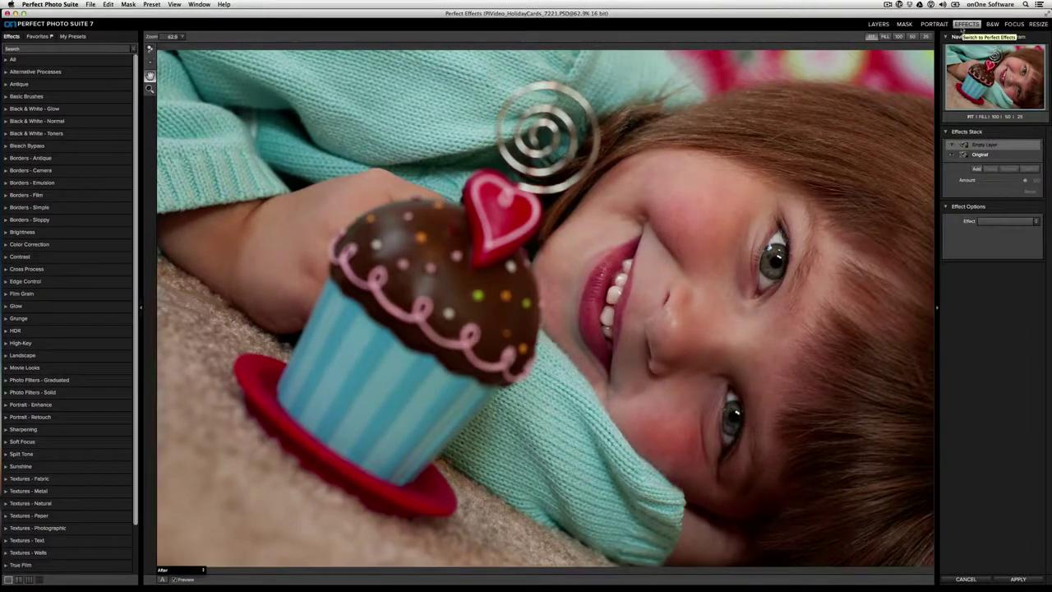
left_click(17, 309)
left_click(75, 220)
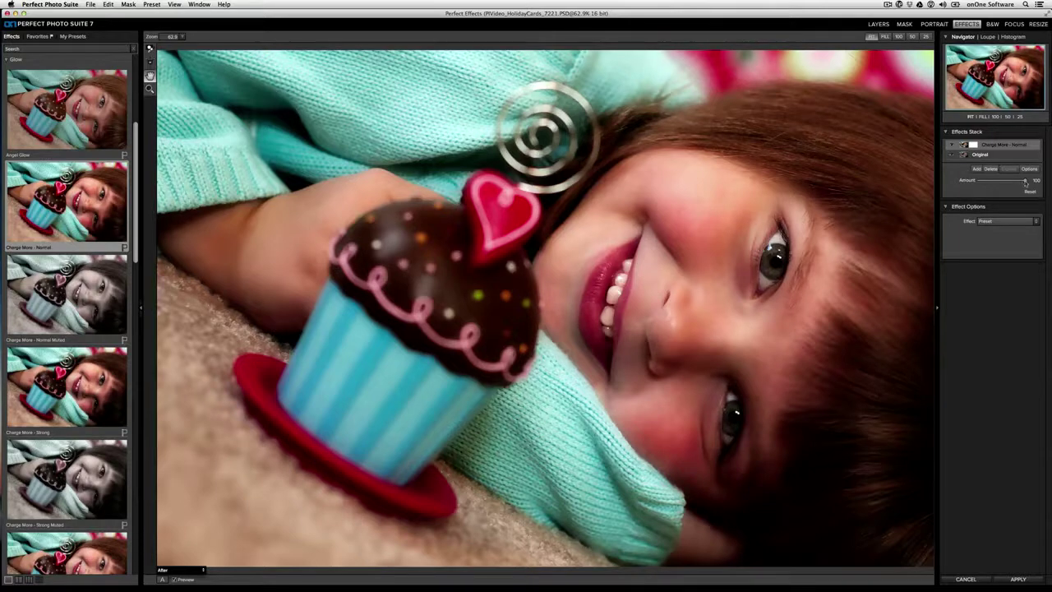
left_click_drag(1025, 183, 996, 182)
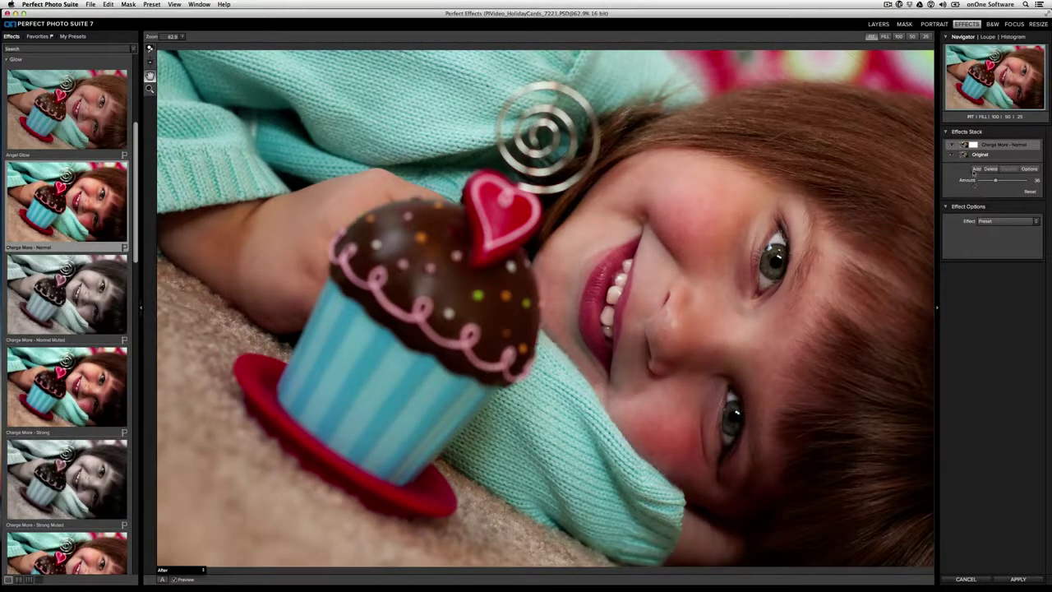
Add a new layer with the Portrait - Enhance Anime effect at an amount of about 25.
left_click(975, 168)
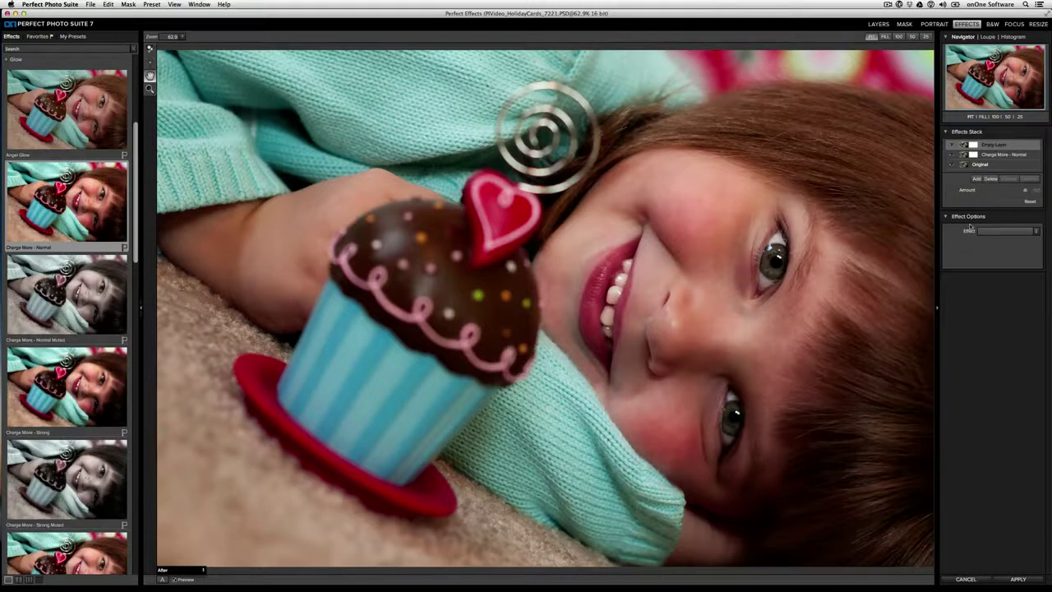
left_click(14, 60)
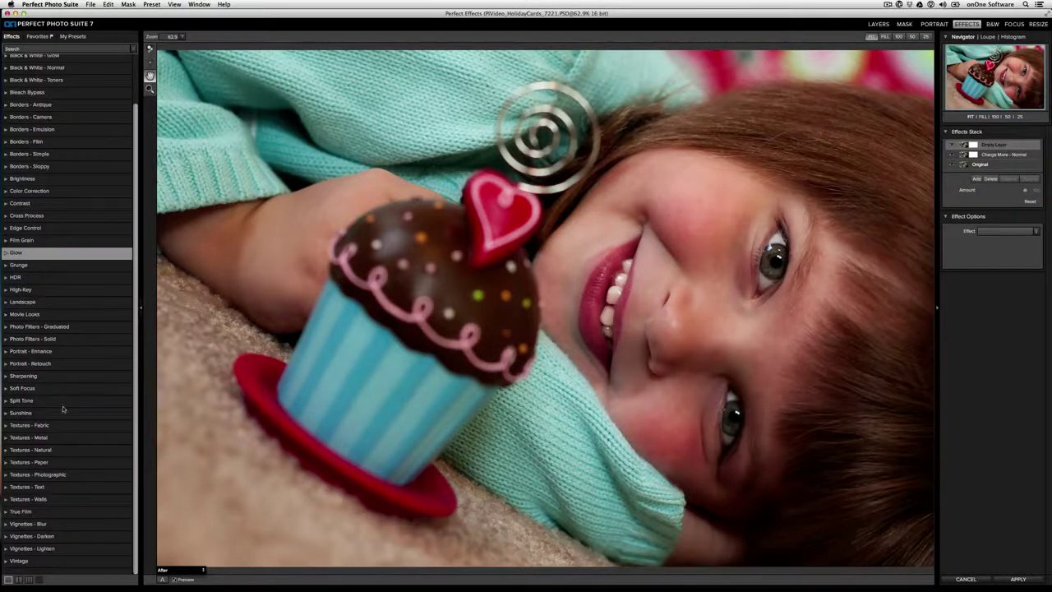
left_click(50, 352)
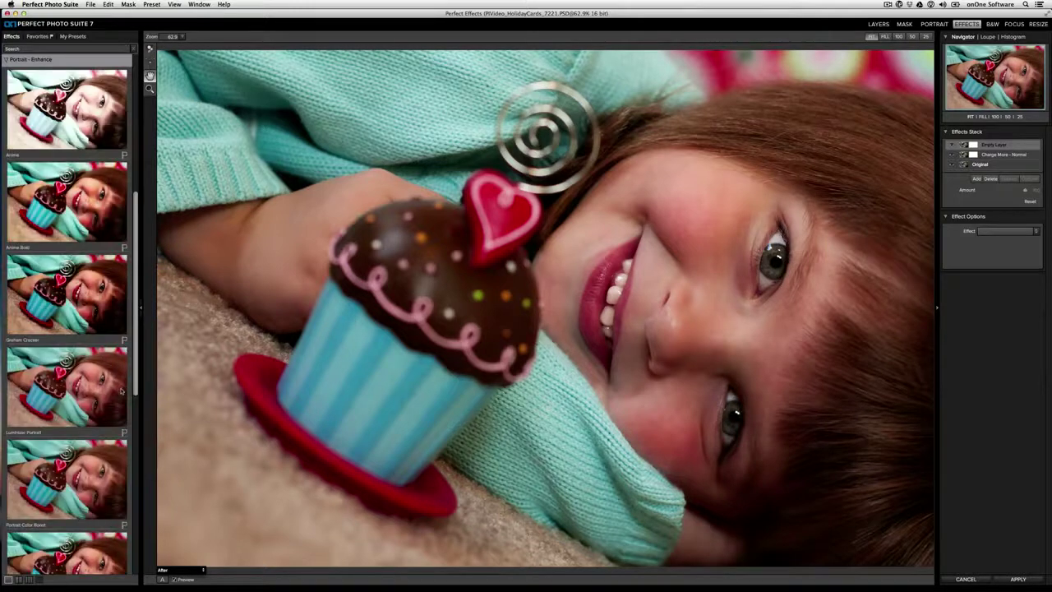
left_click(63, 135)
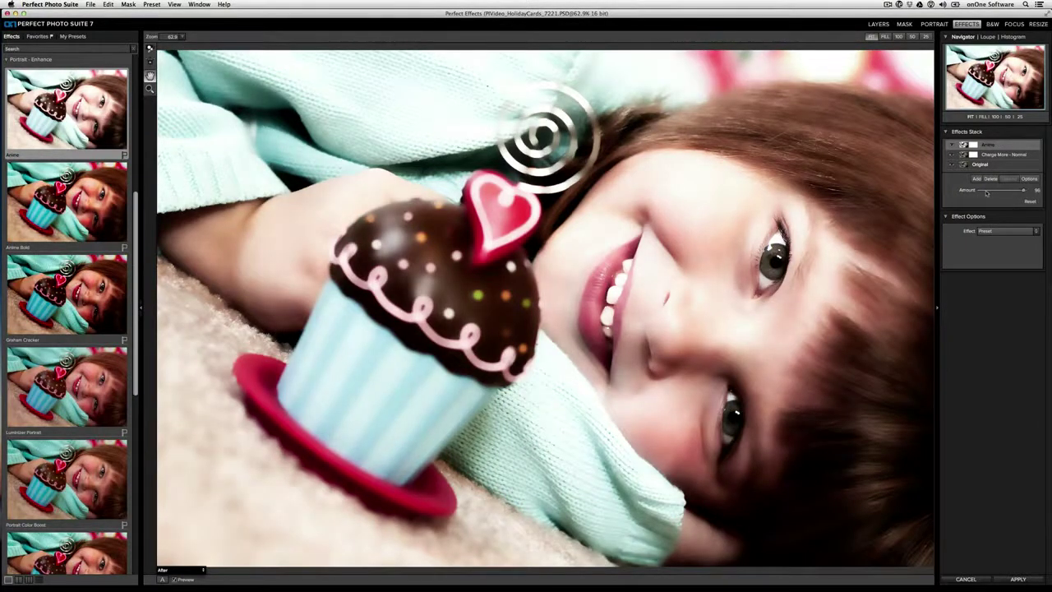
left_click_drag(1020, 192, 994, 194)
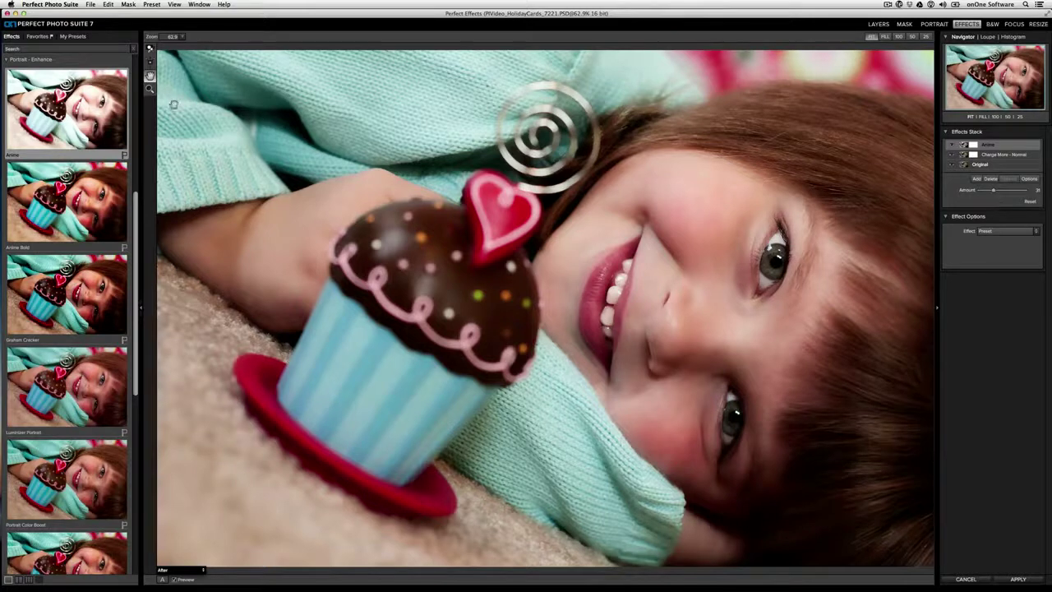
With a smaller brush, paint the effect off the girl's eyes and brighten her teeth.
left_click(150, 49)
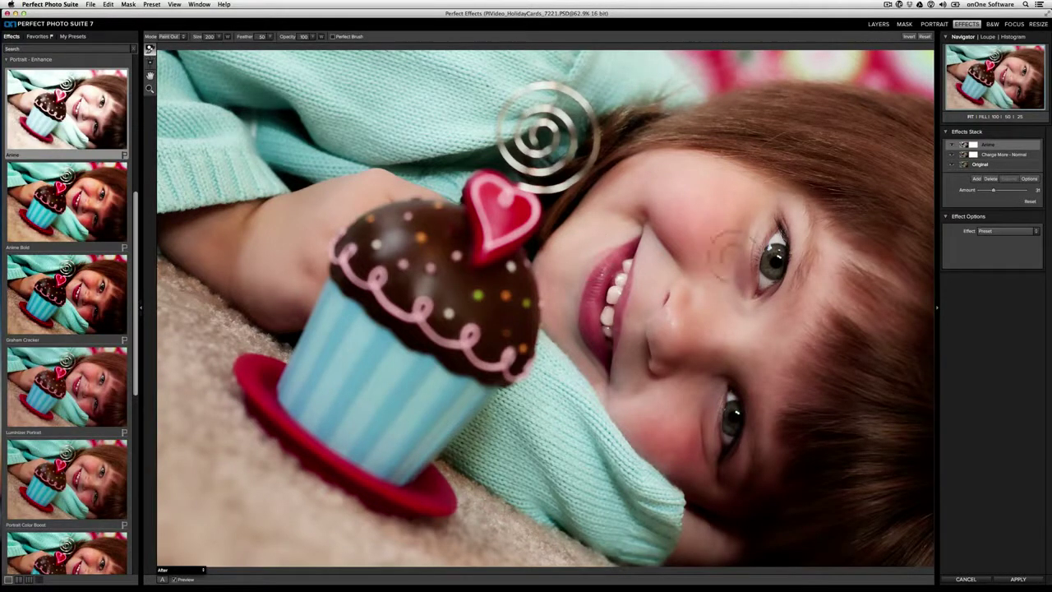
key("bracketleft")
key("bracketleft")
key("bracketleft")
key("bracketleft")
key("bracketleft")
key("bracketleft")
key("bracketleft")
key("bracketleft")
key("bracketleft")
key("bracketleft")
mouse_move(771, 265)
left_mouse_down()
mouse_move(777, 251)
mouse_move(769, 271)
mouse_move(779, 252)
mouse_move(782, 268)
mouse_move(777, 236)
mouse_move(762, 278)
mouse_move(773, 276)
left_mouse_up()
mouse_move(731, 411)
left_mouse_down()
mouse_move(725, 447)
mouse_move(735, 411)
left_mouse_up()
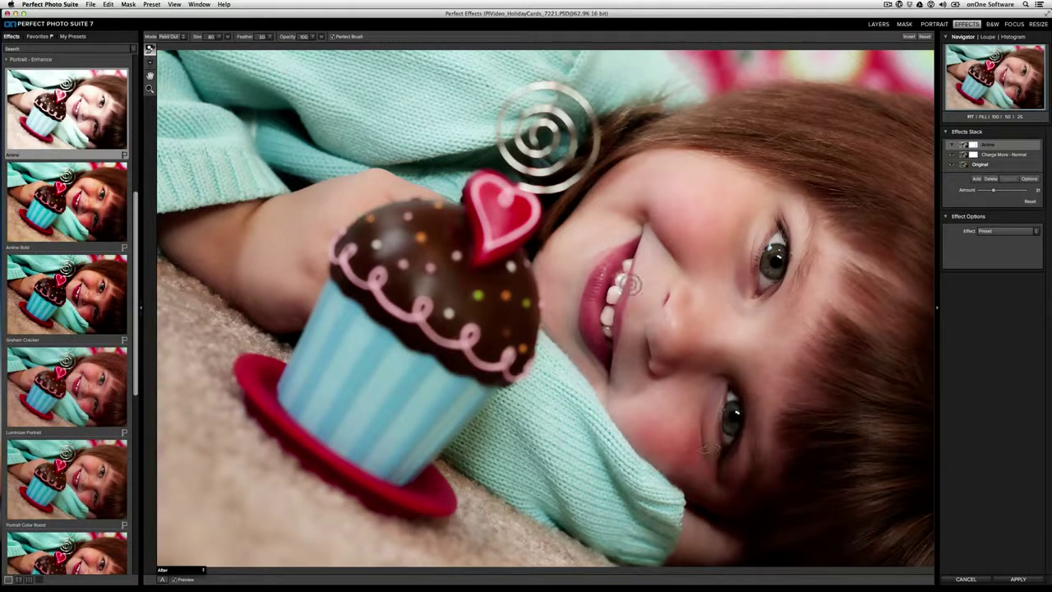
mouse_move(631, 284)
left_mouse_down()
mouse_move(628, 265)
mouse_move(608, 327)
mouse_move(610, 313)
left_mouse_up()
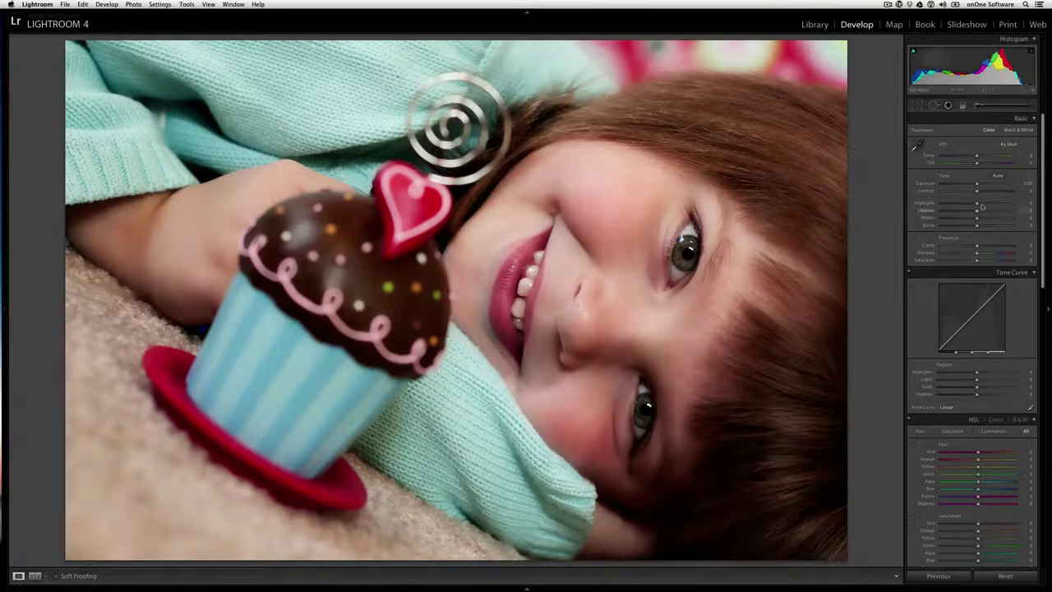
Set Contrast +12 and Clarity +11, then add a post-crop vignette of Amount -14, Midpoint 16.
left_click_drag(977, 190, 981, 190)
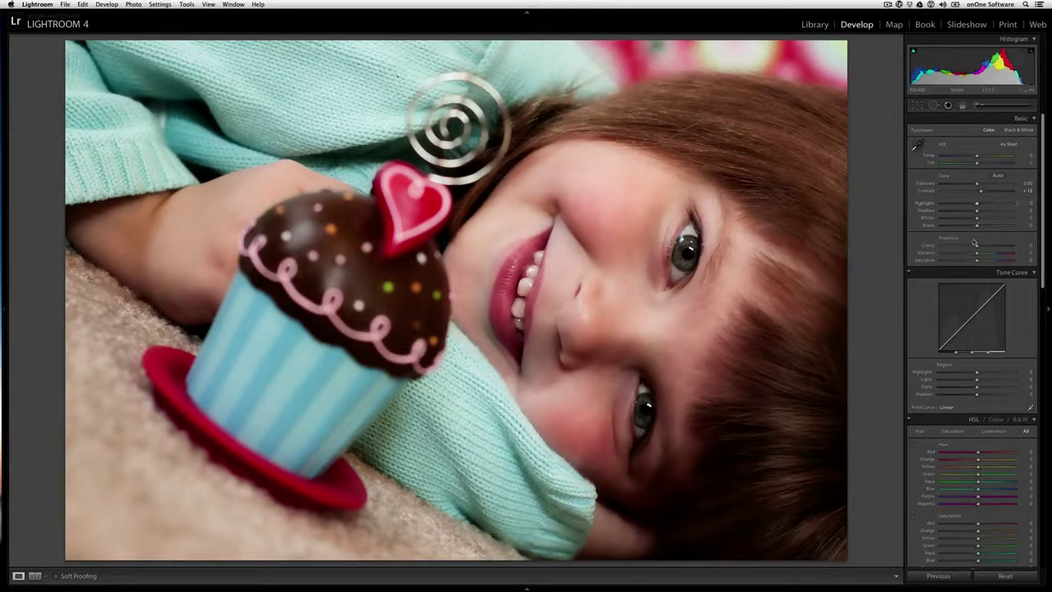
left_click_drag(975, 243, 981, 261)
scroll(1042, 282, "down", 10)
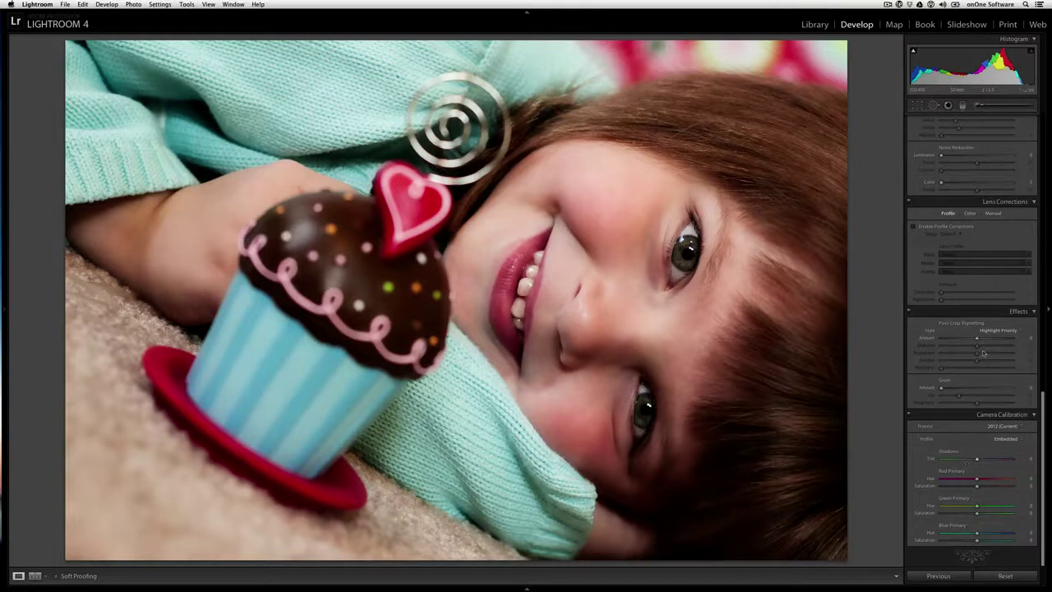
left_click_drag(976, 340, 971, 340)
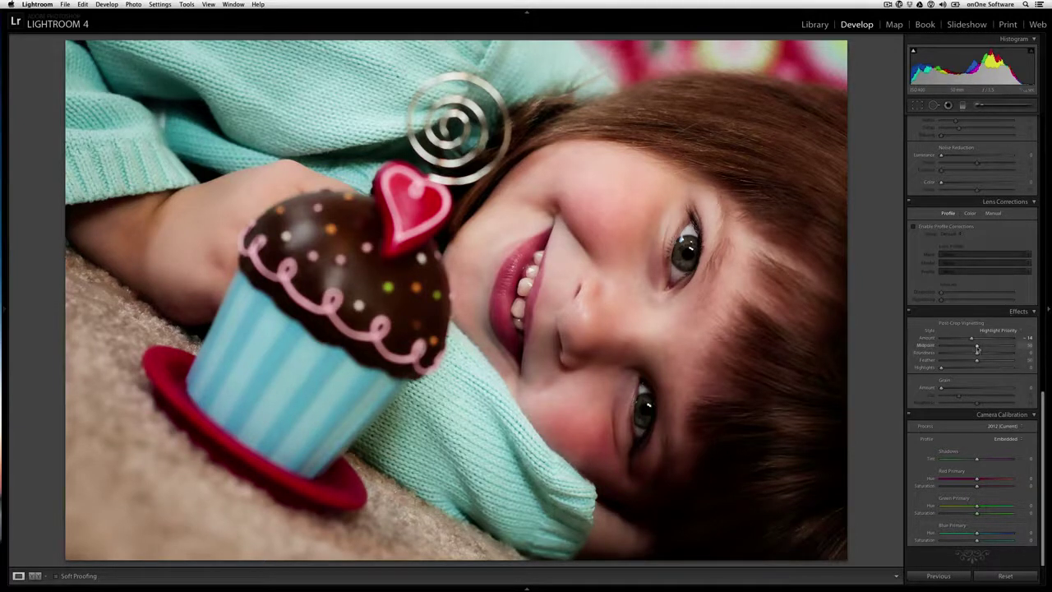
left_click_drag(976, 348, 952, 349)
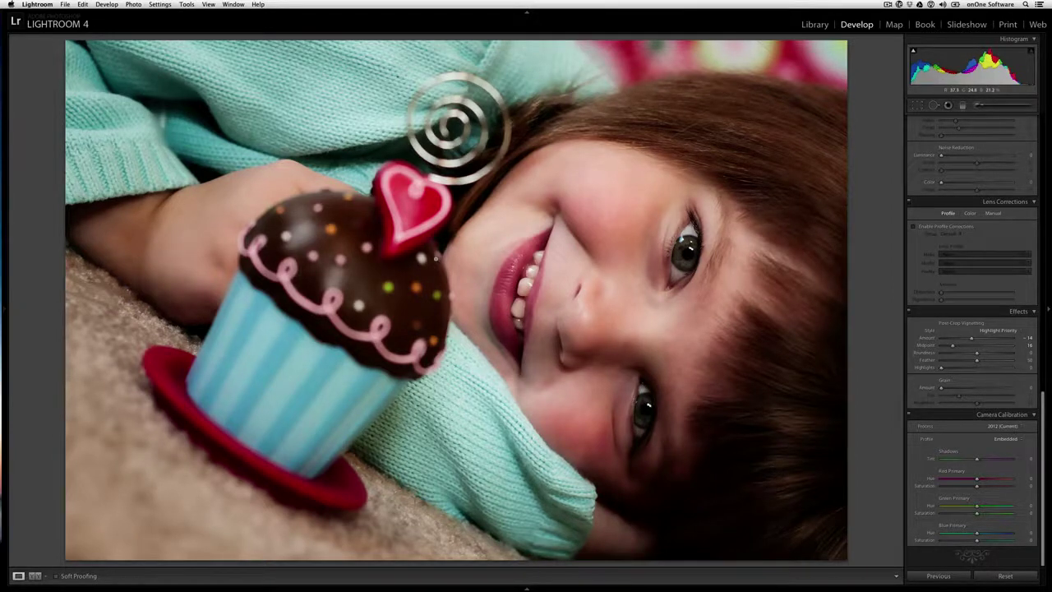
Compare the portrait with and without its develop adjustments, then return to the Library grid.
key("super+shift+r")
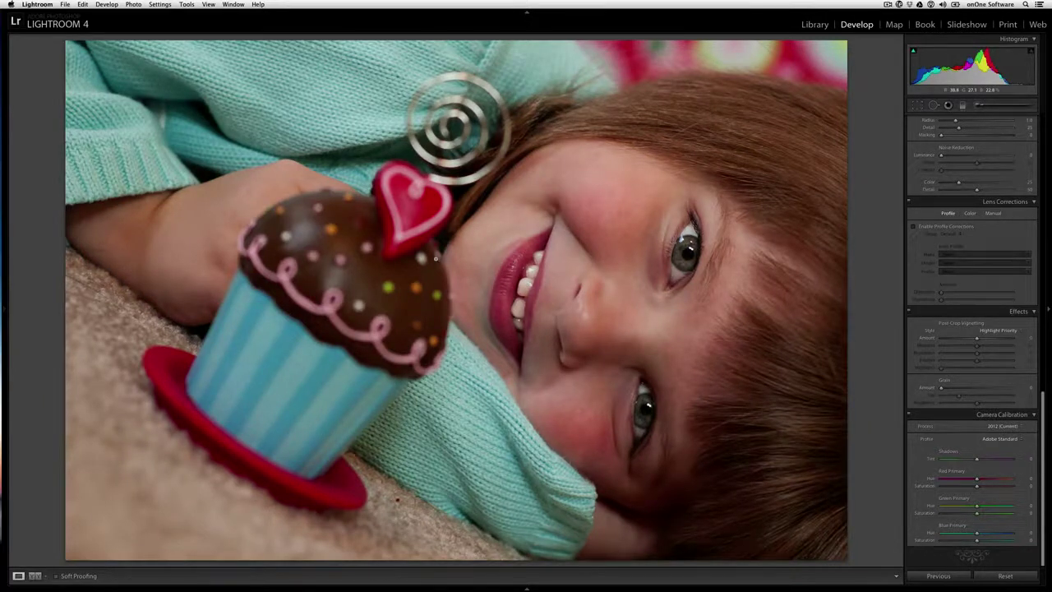
key("super+z")
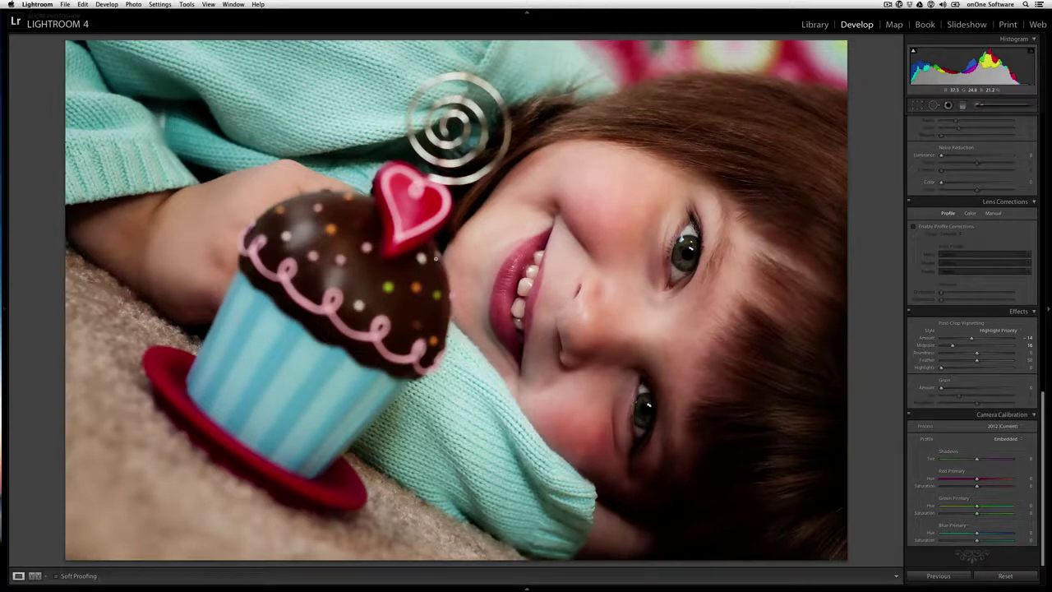
key("g")
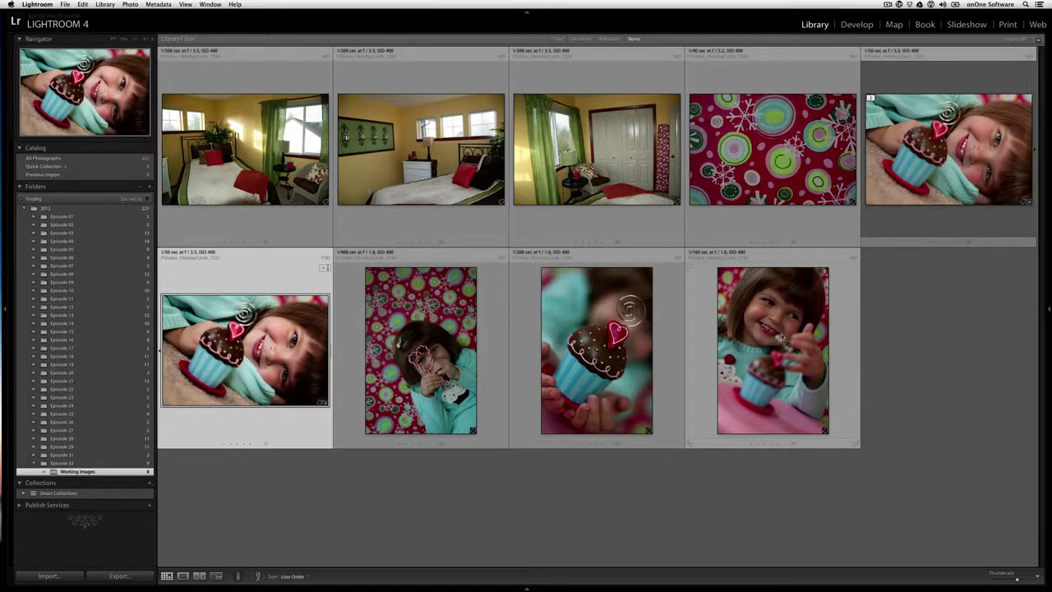
Select the candy-cane portrait and the next two portraits for export.
left_click(402, 372)
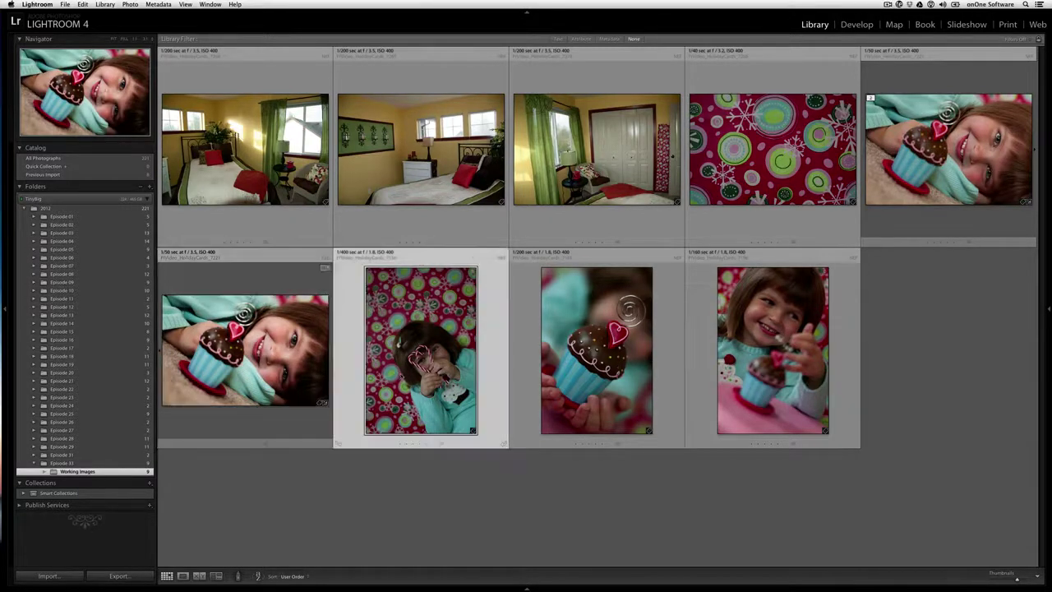
left_click(764, 347, "shift")
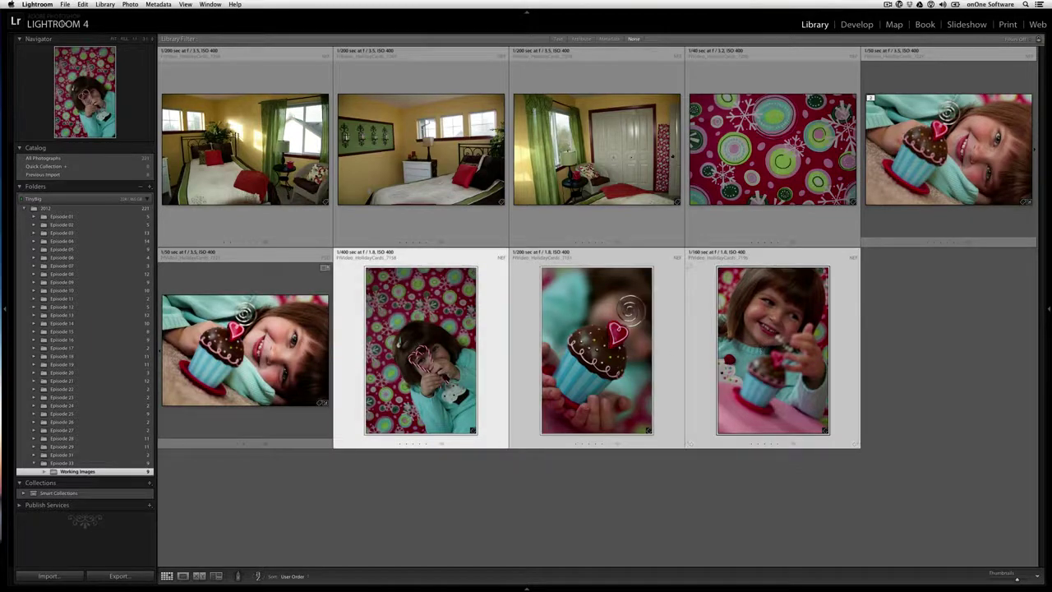
left_click(65, 4)
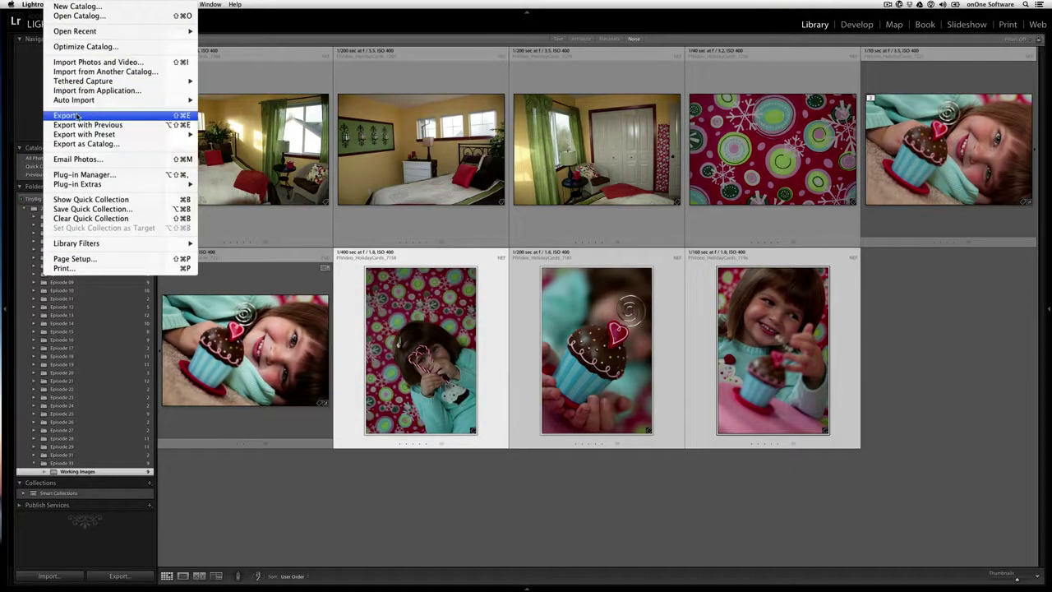
left_click(79, 115)
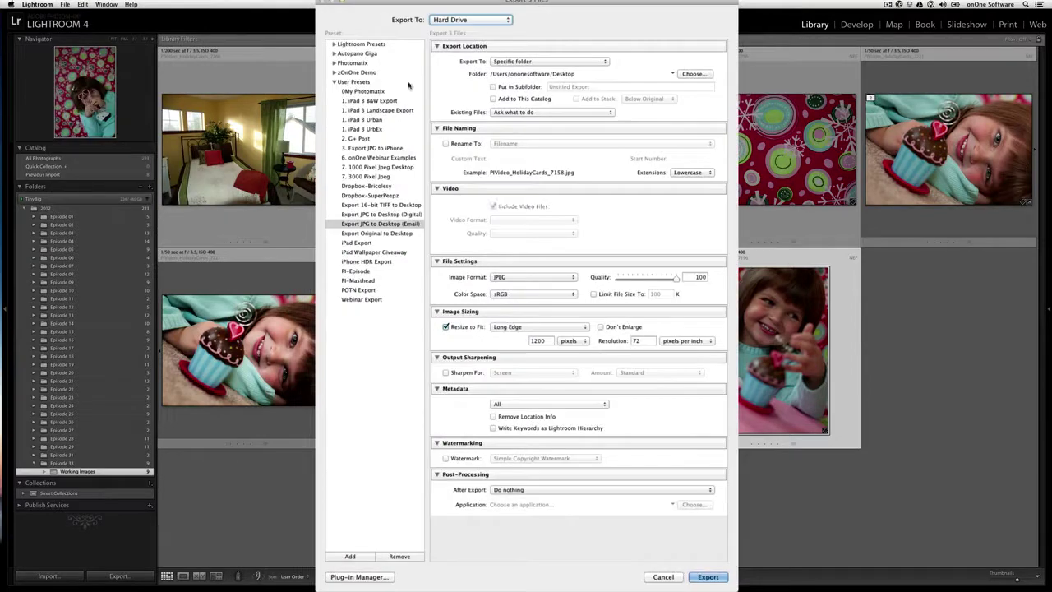
Export them to Perfect Effects 4 with the PE4 Anna's Day preset, Resize to Fit unchecked.
left_click(473, 19)
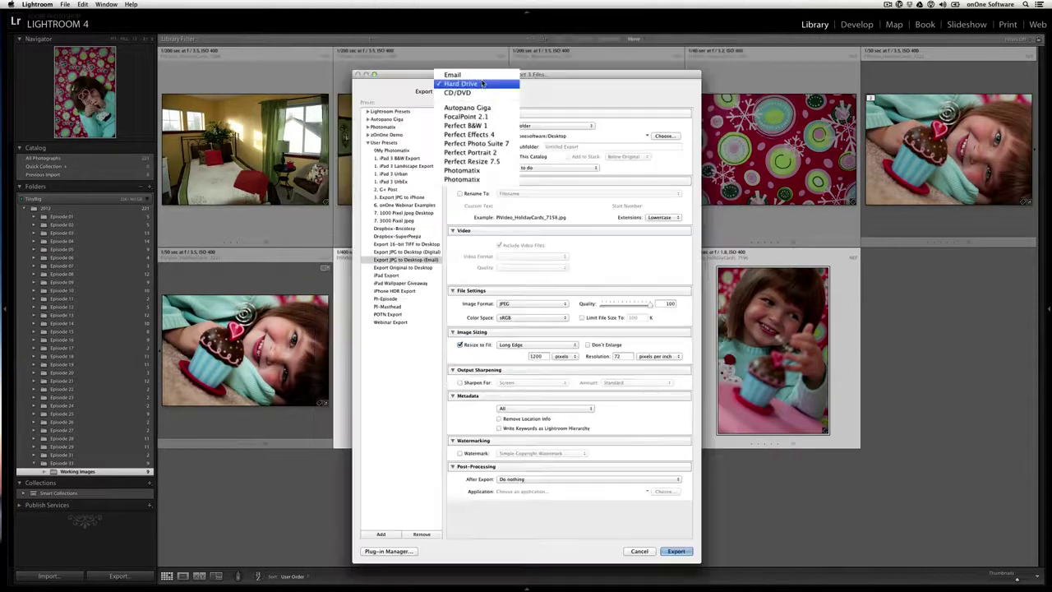
left_click(488, 136)
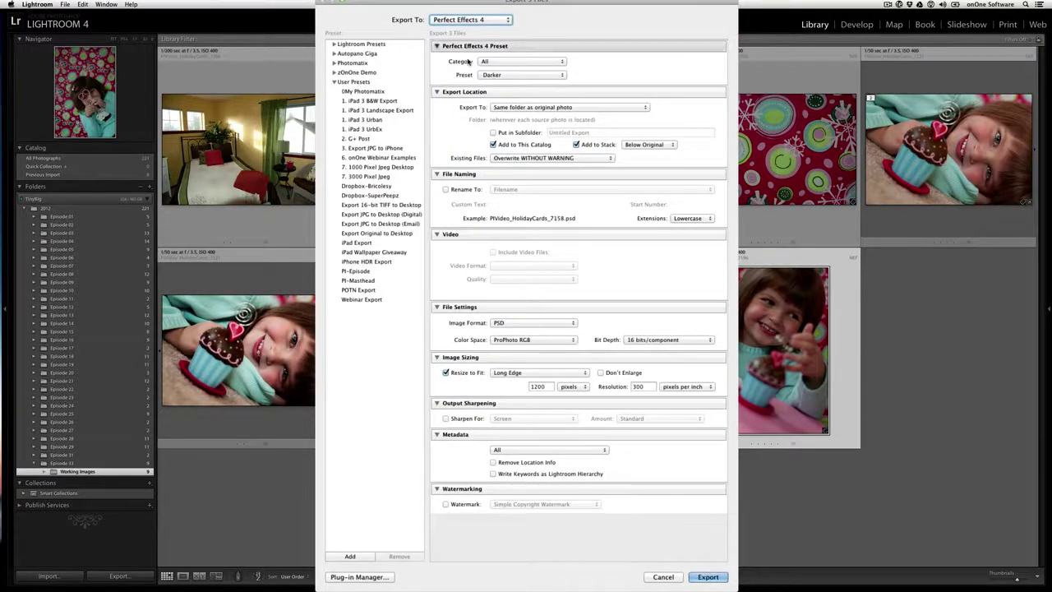
left_click(518, 61)
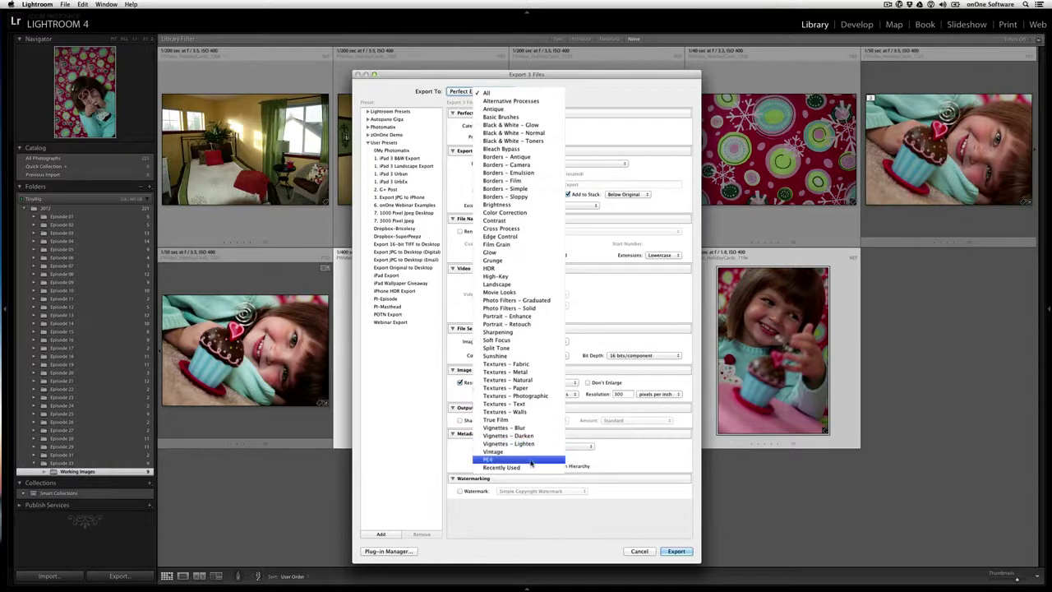
left_click(489, 461)
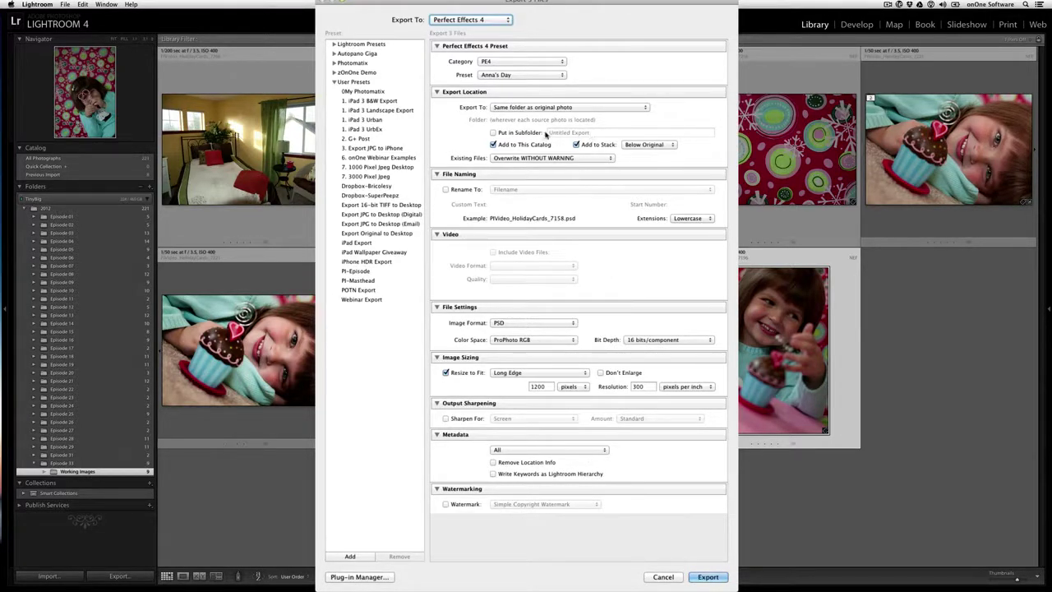
left_click(459, 373)
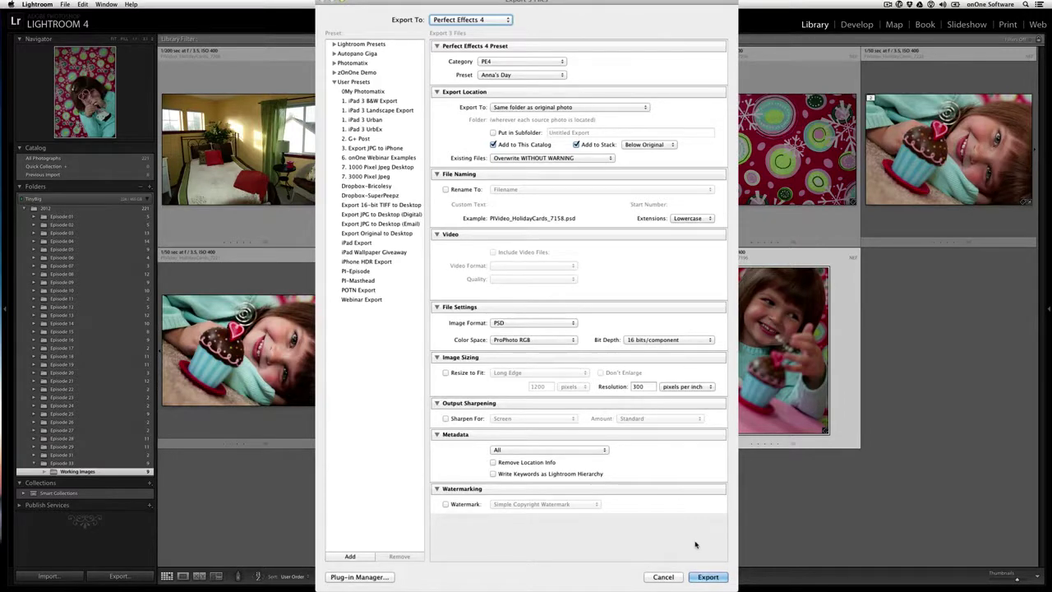
left_click(676, 551)
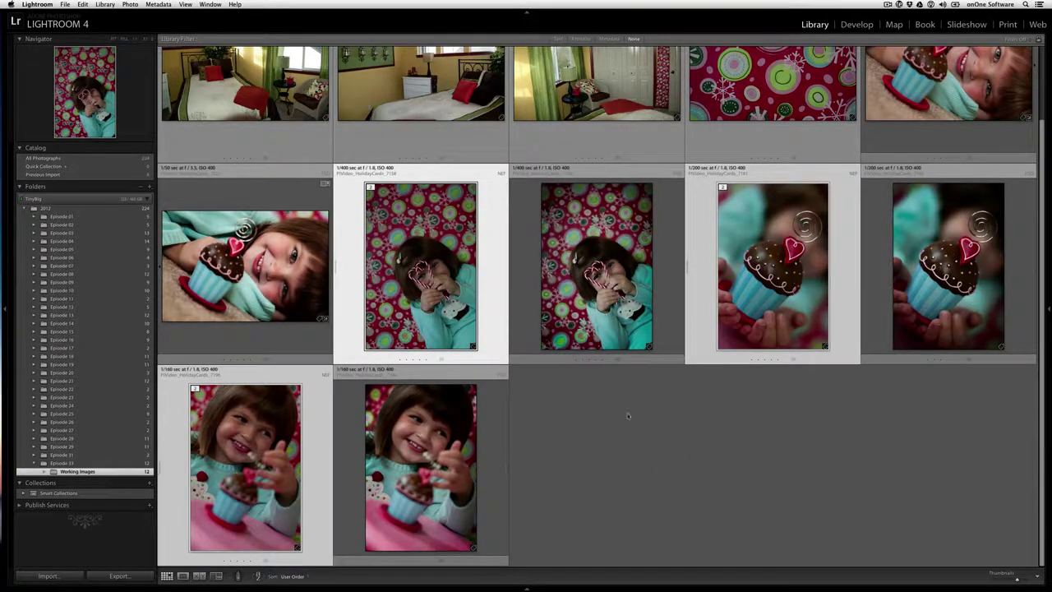
left_click(620, 310)
left_click(1021, 247)
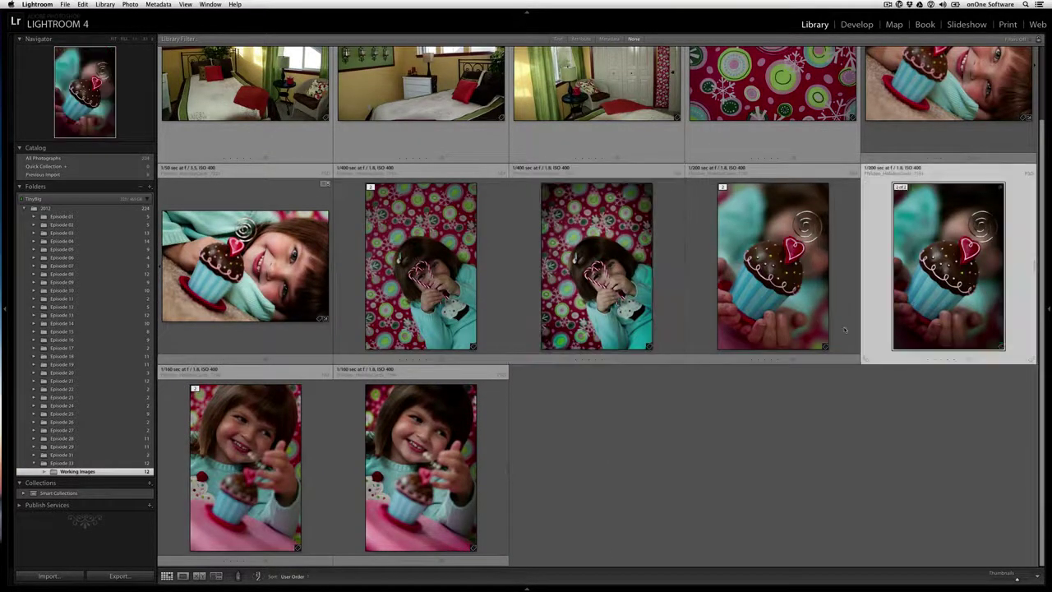
left_click(463, 477)
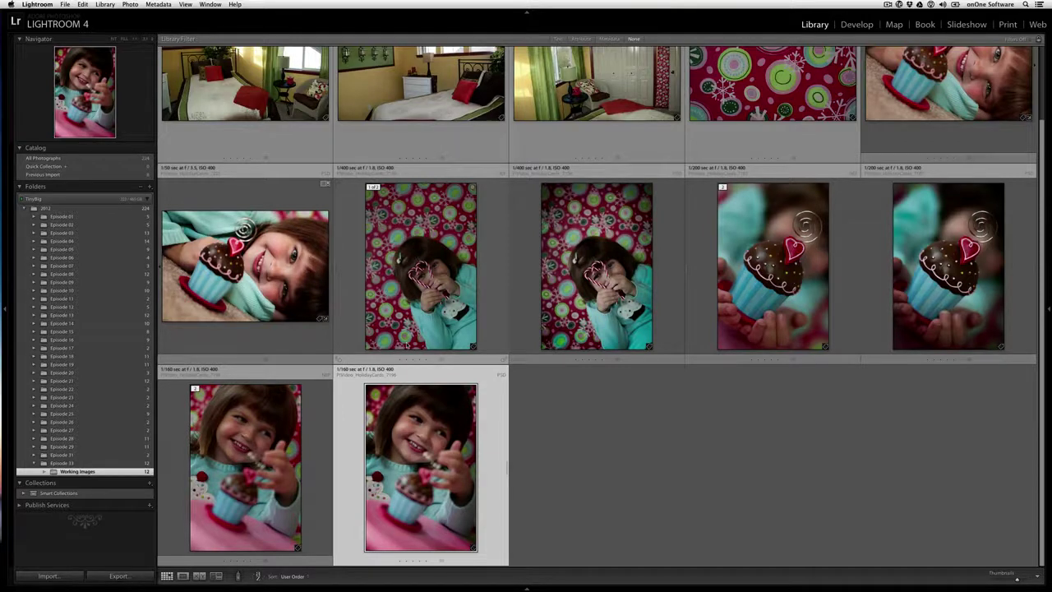
Select the edited lying-cupcake, candy-cane, held-cupcake and table portraits.
key("ctrl+g")
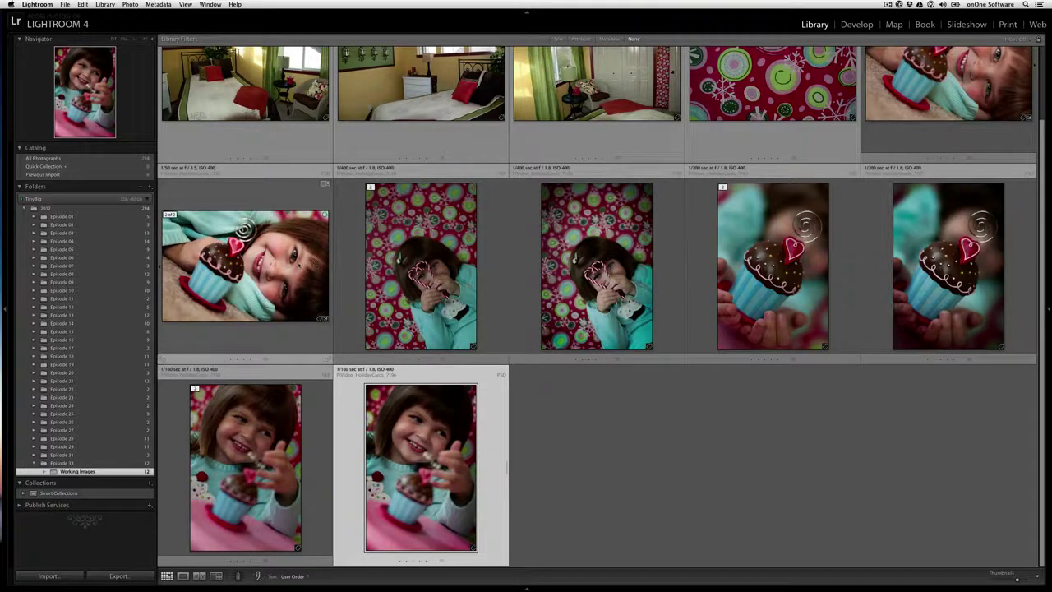
left_click(245, 264)
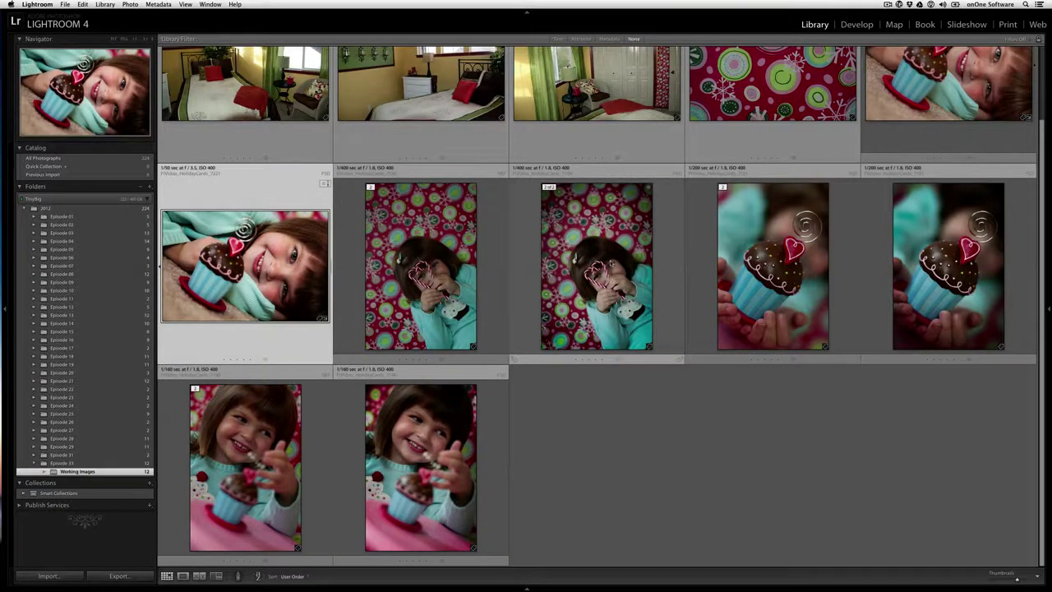
left_click(682, 265, "ctrl")
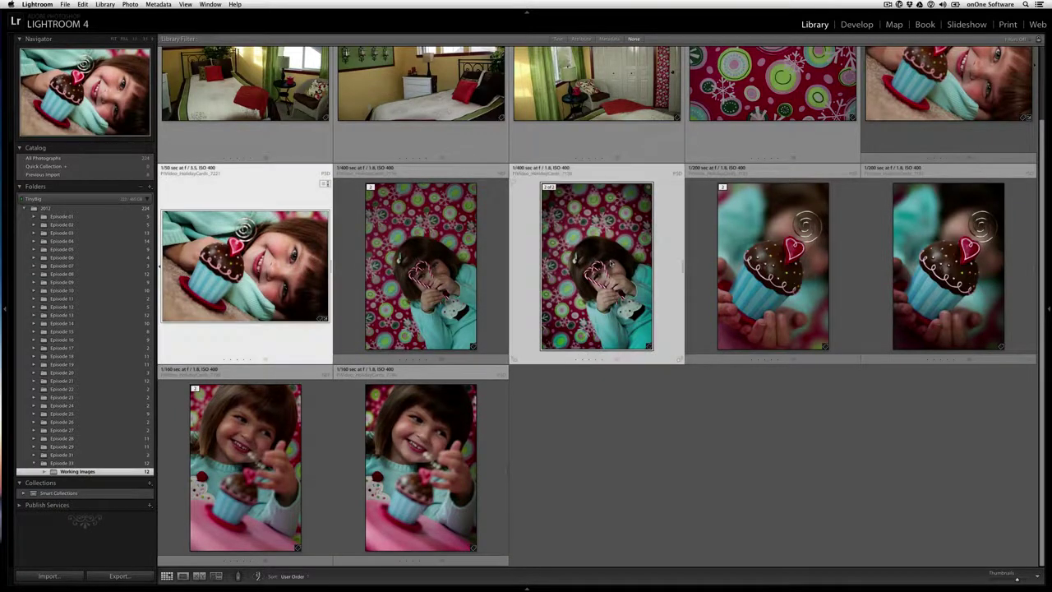
left_click(920, 265, "ctrl")
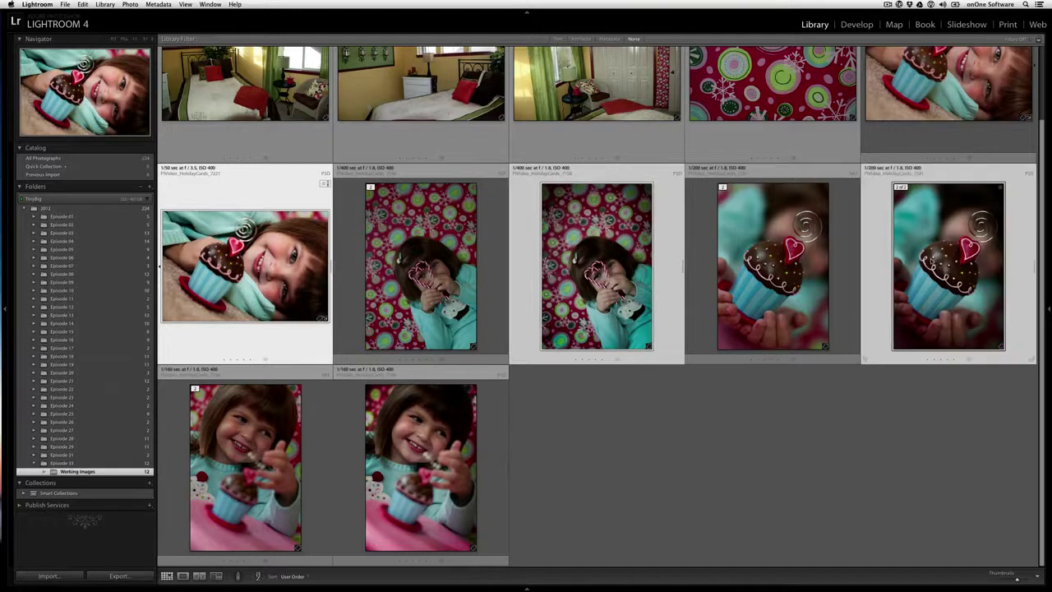
left_click(421, 467, "ctrl")
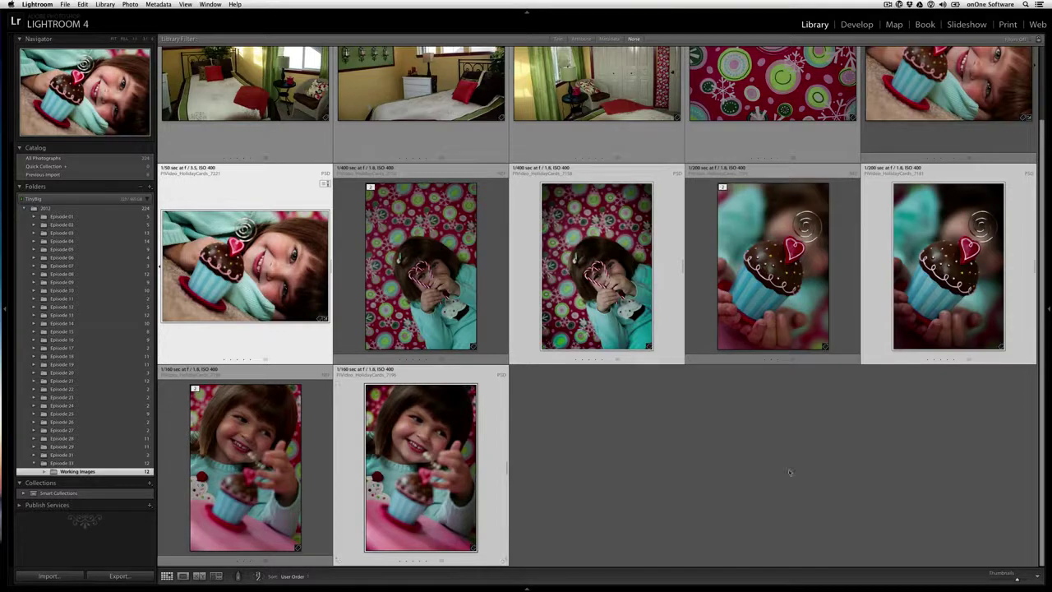
Synchronize all develop settings except Crop across the selected portraits.
left_click(1048, 311)
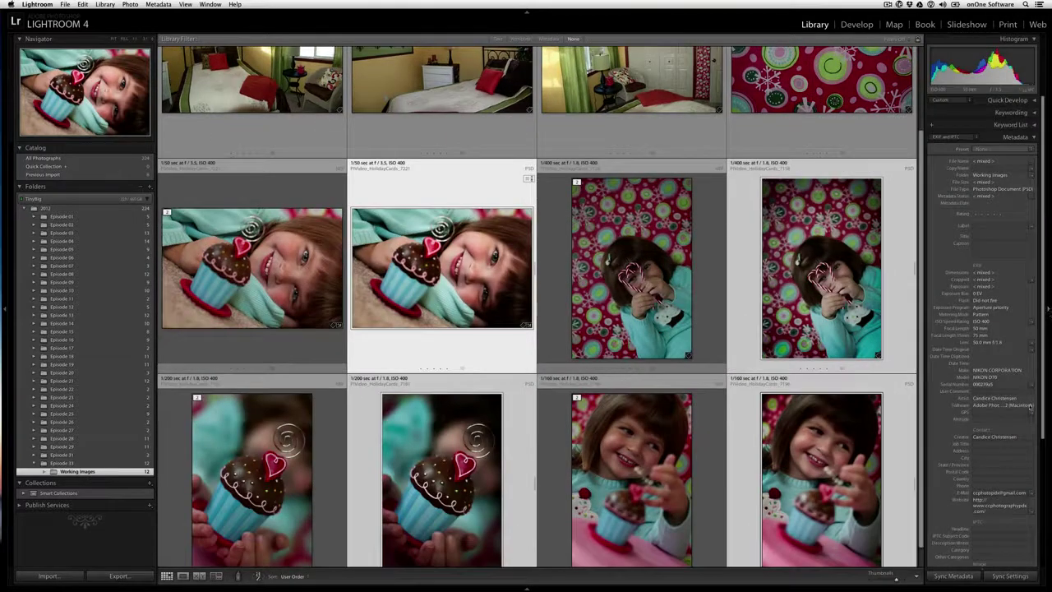
left_click(1002, 577)
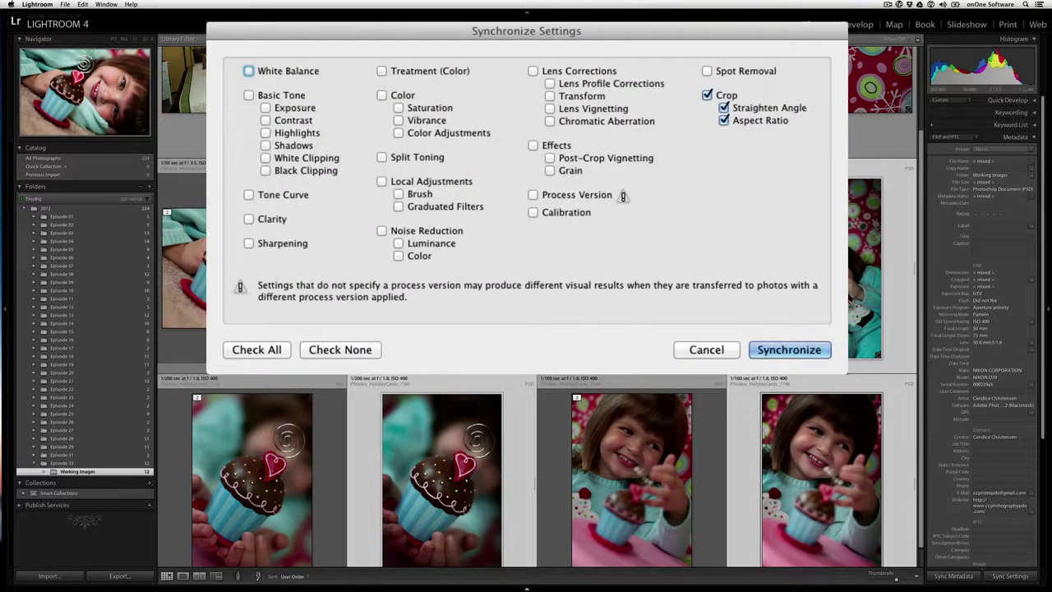
left_click(265, 352)
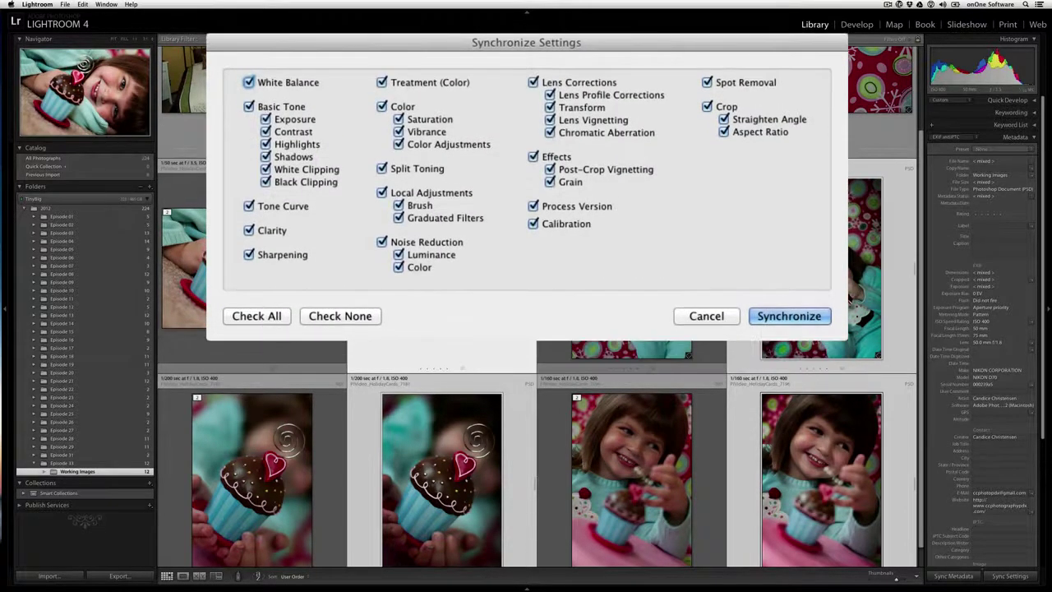
left_click(708, 106)
left_click(773, 316)
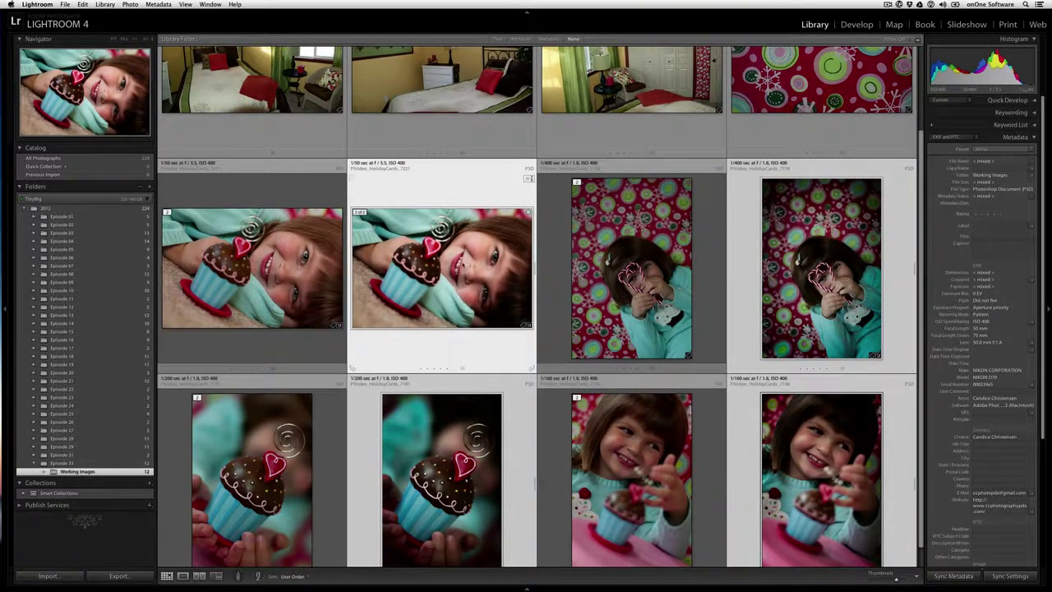
Paint the Eye and Mouth Brush adjustment onto the girl's eye in the candy-cane portrait.
scroll(785, 290, "down", 1)
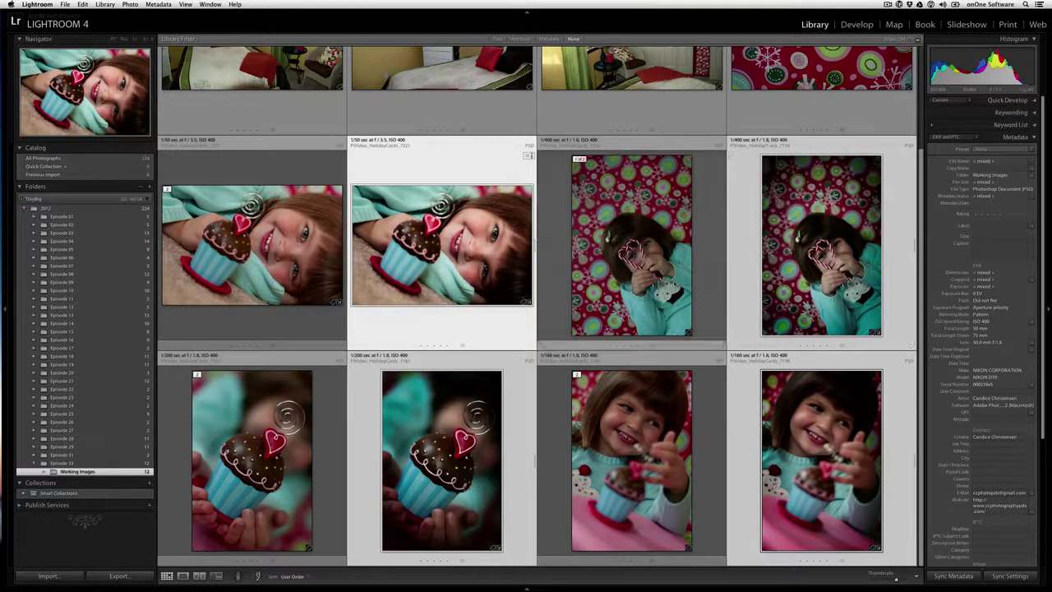
left_click(665, 281)
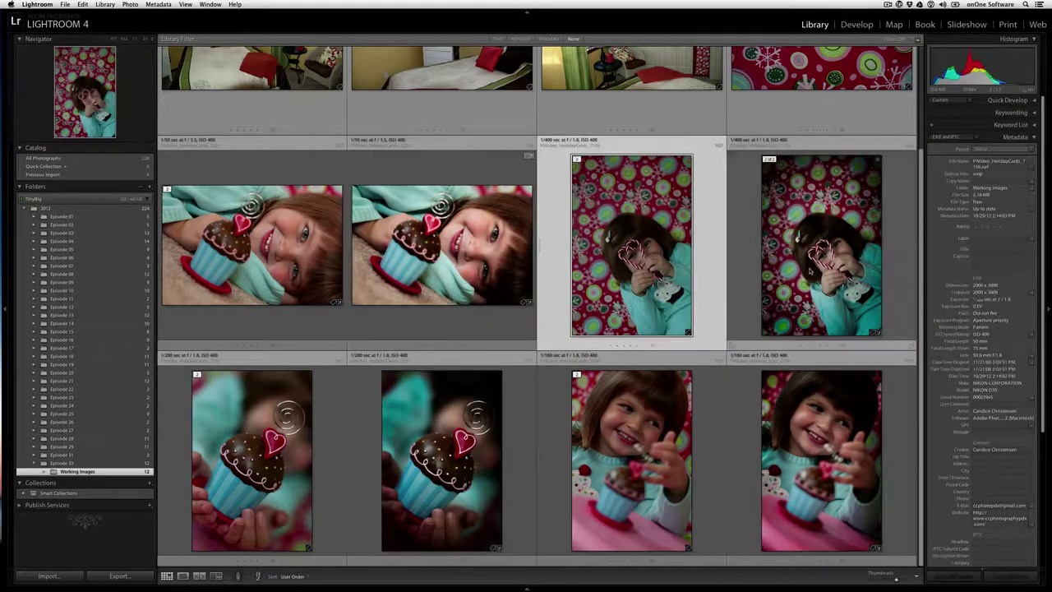
key("e")
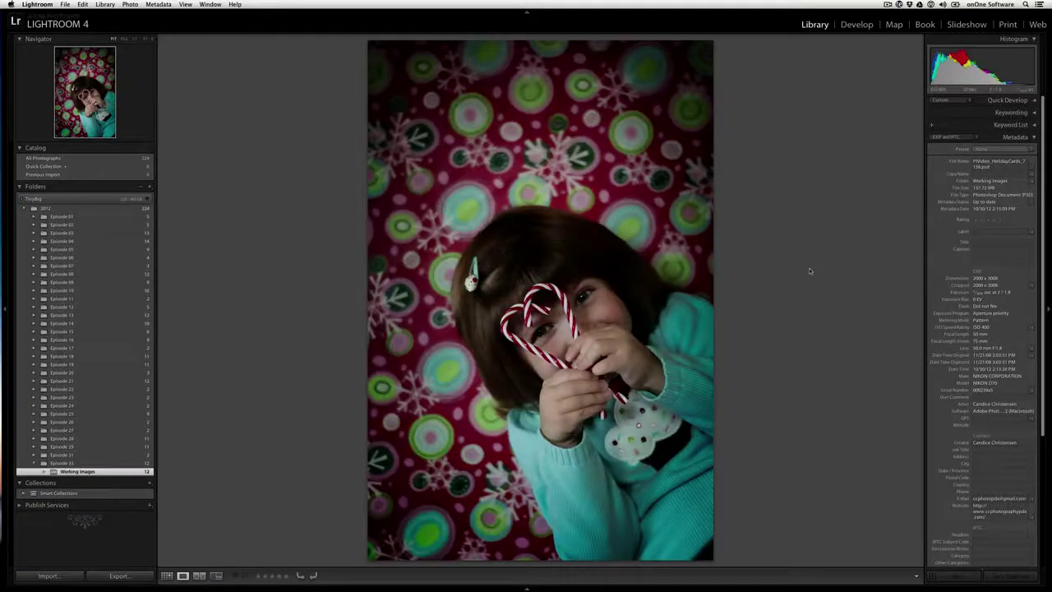
left_click(858, 24)
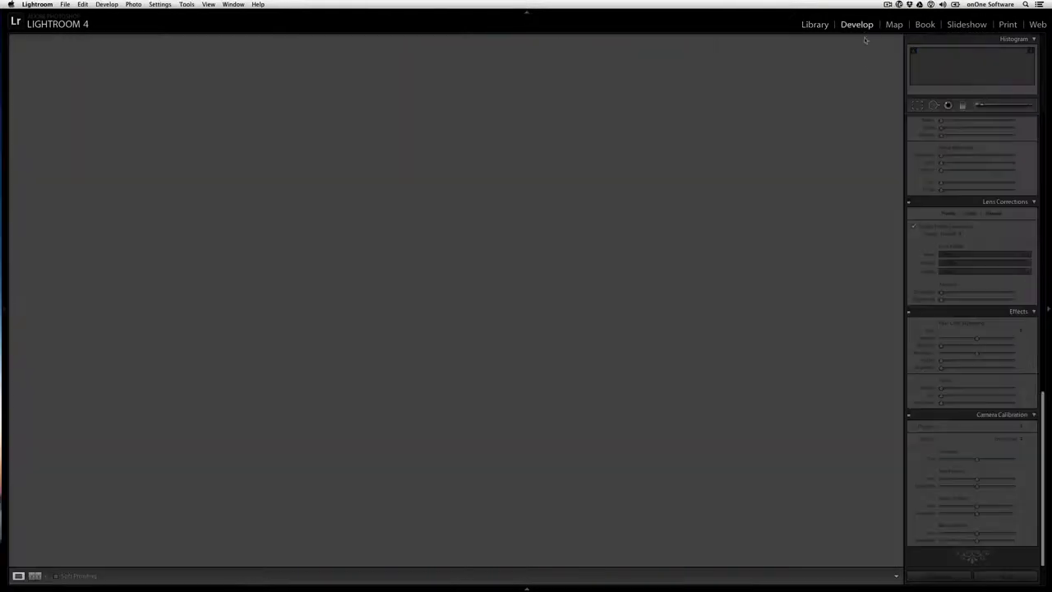
left_click(979, 106)
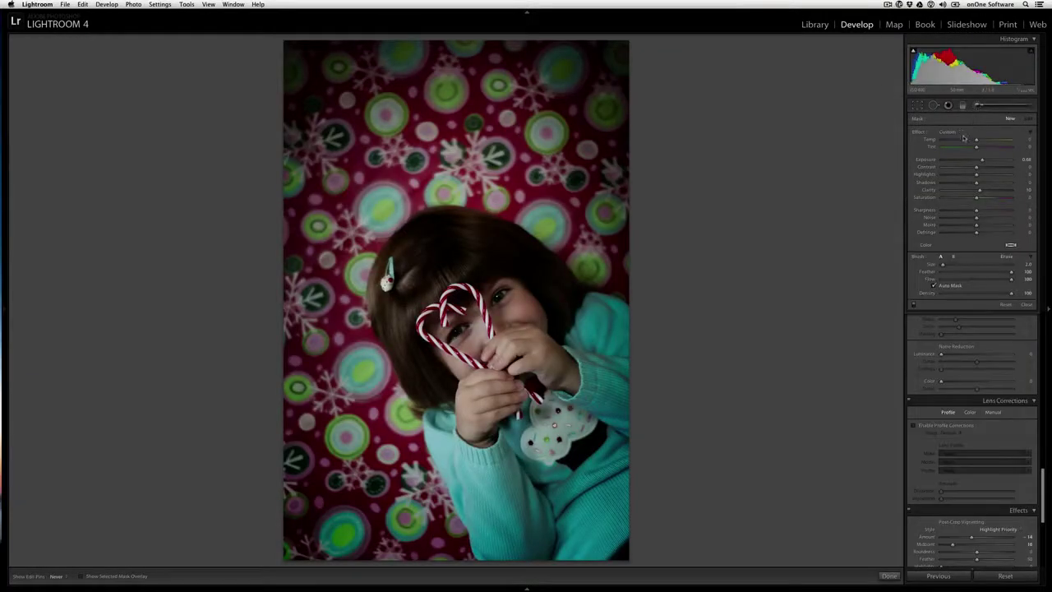
left_click(951, 132)
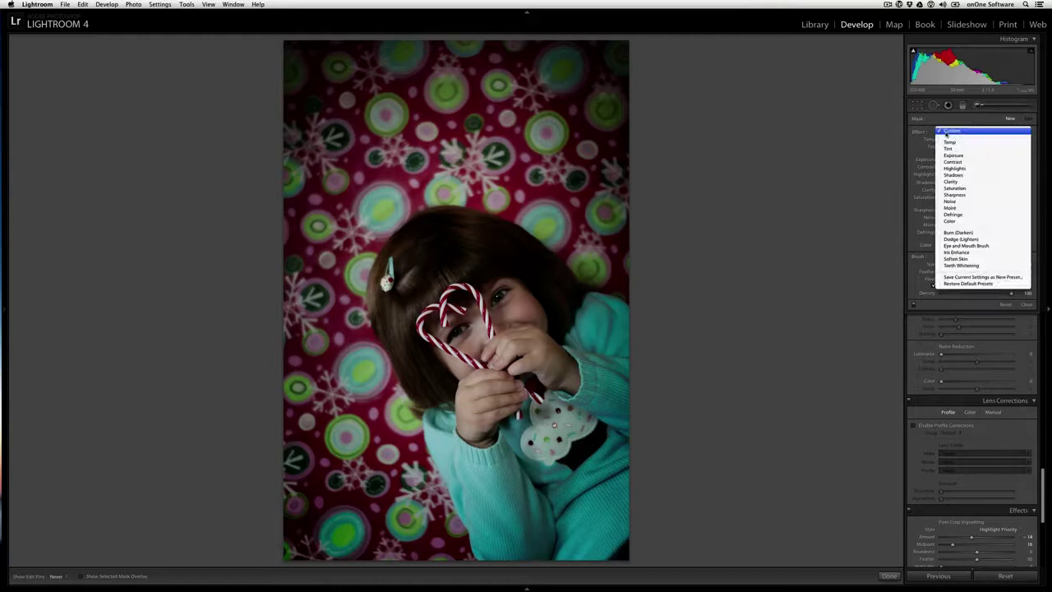
left_click(966, 245)
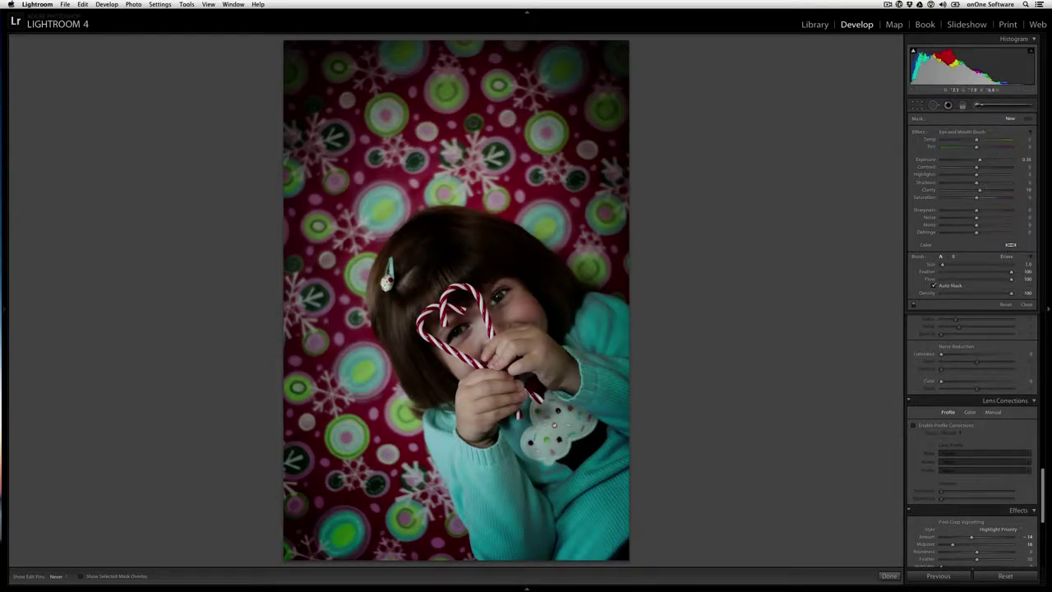
left_click(498, 296)
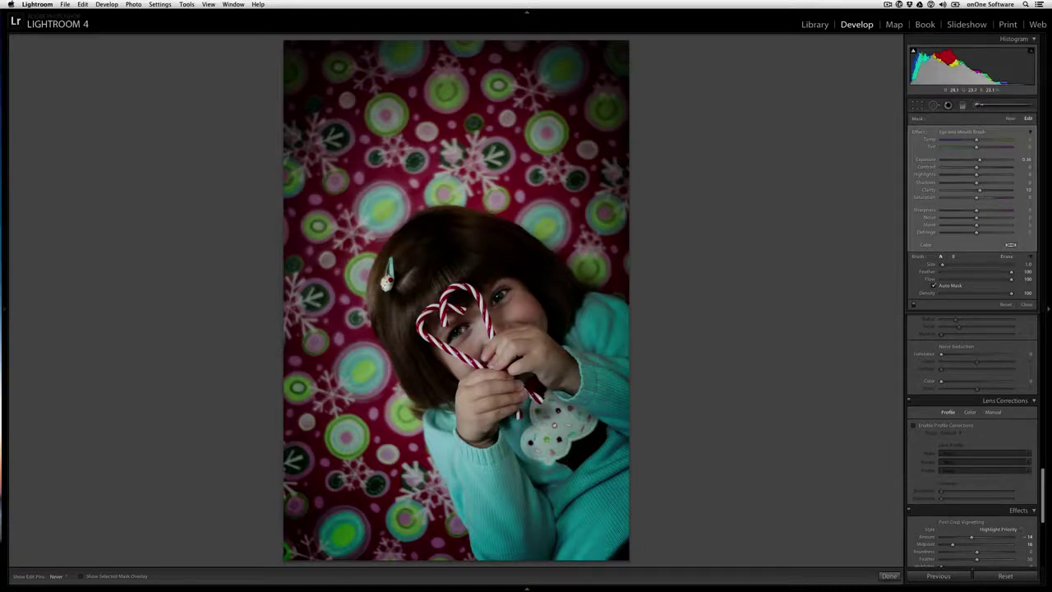
key("g")
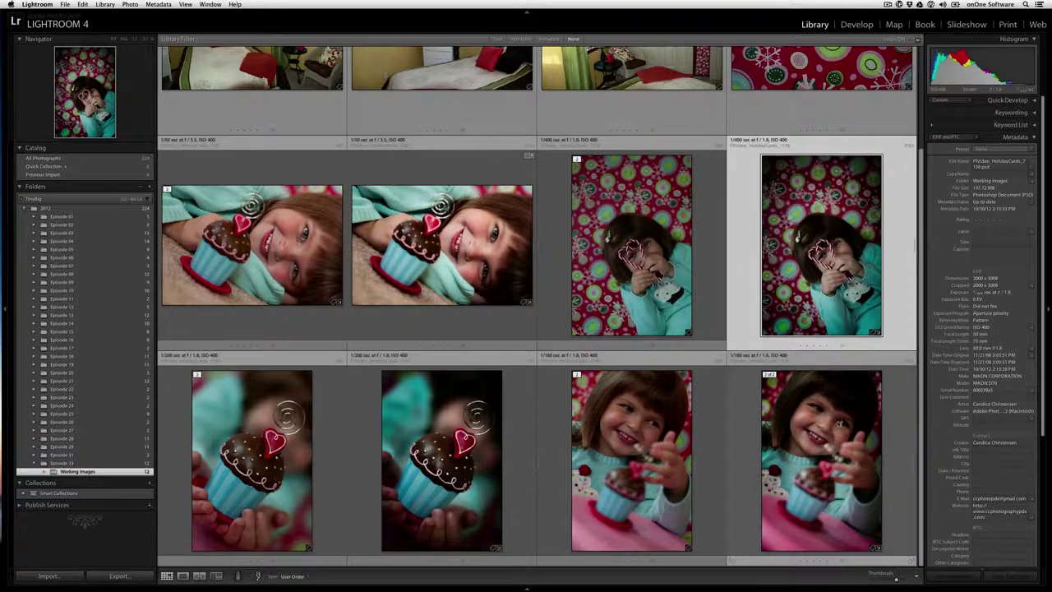
Paint the Eye and Mouth Brush over her eyes in the cupcake-holding portrait at brush size 2.0.
double_click(835, 425)
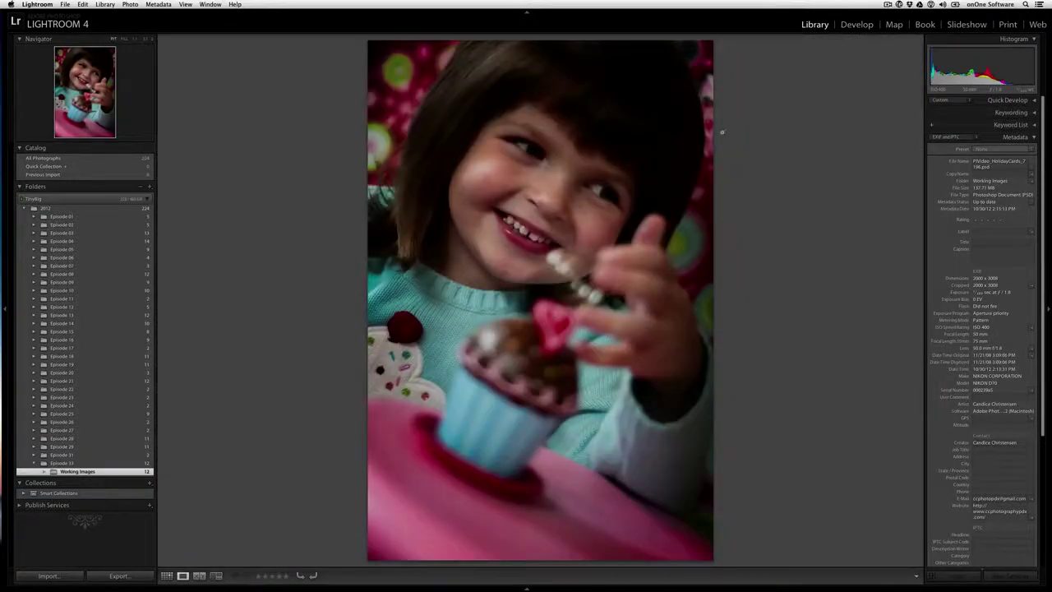
key("d")
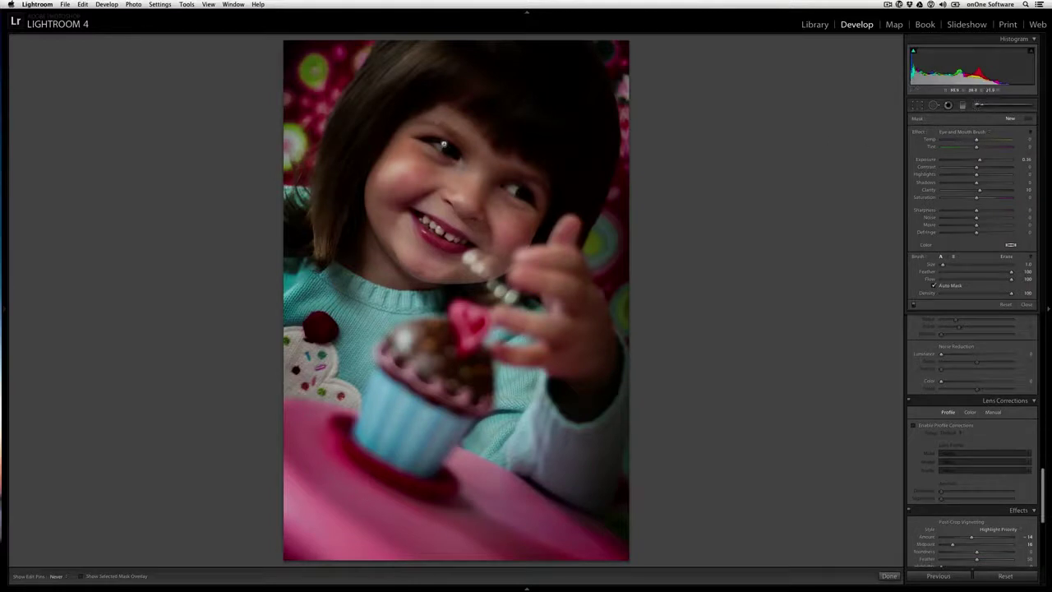
key("bracketright")
mouse_move(523, 198)
left_mouse_down()
mouse_move(510, 189)
mouse_move(531, 194)
left_mouse_up()
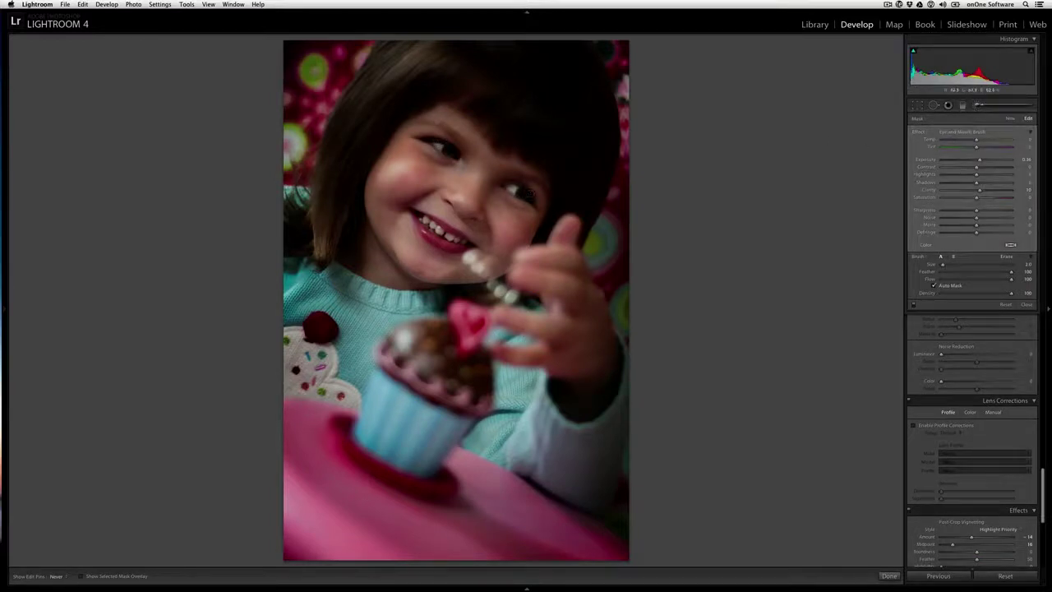
key("g")
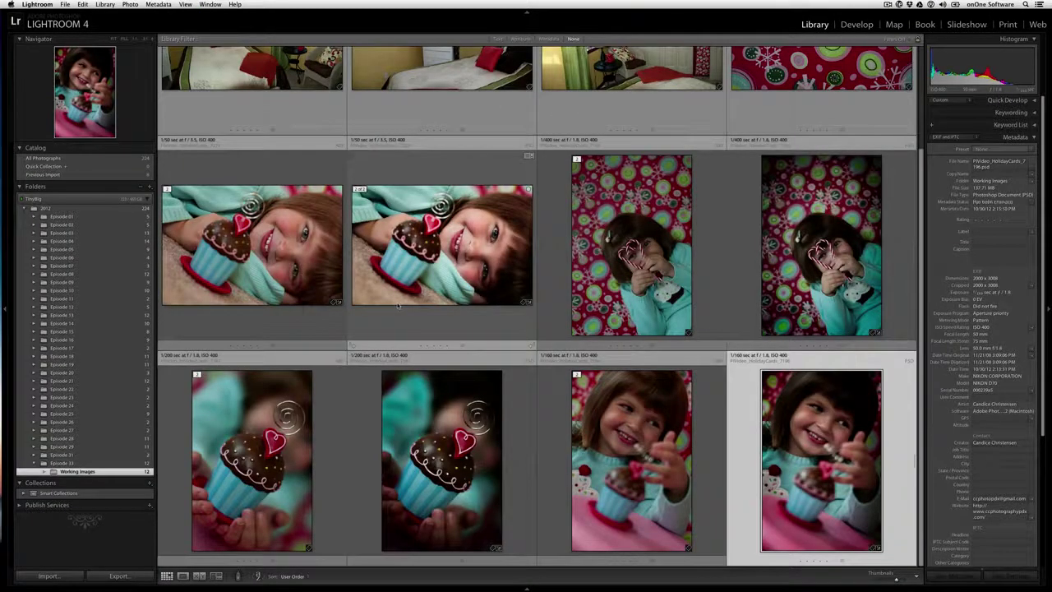
Select the lying-down cupcake portrait and three other finished portraits in the grid.
left_click(411, 272)
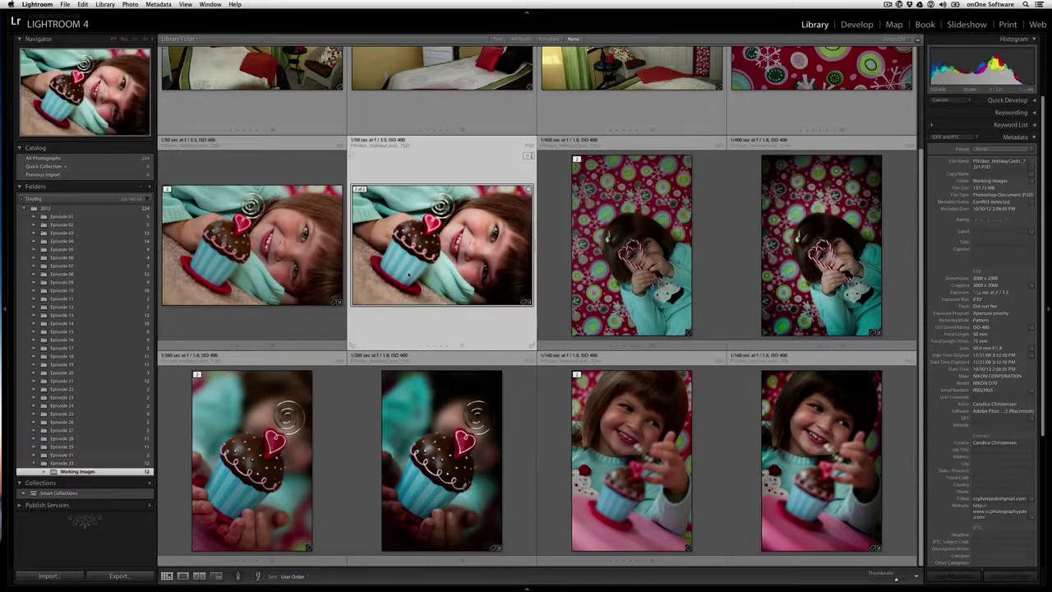
left_click(441, 460, "super")
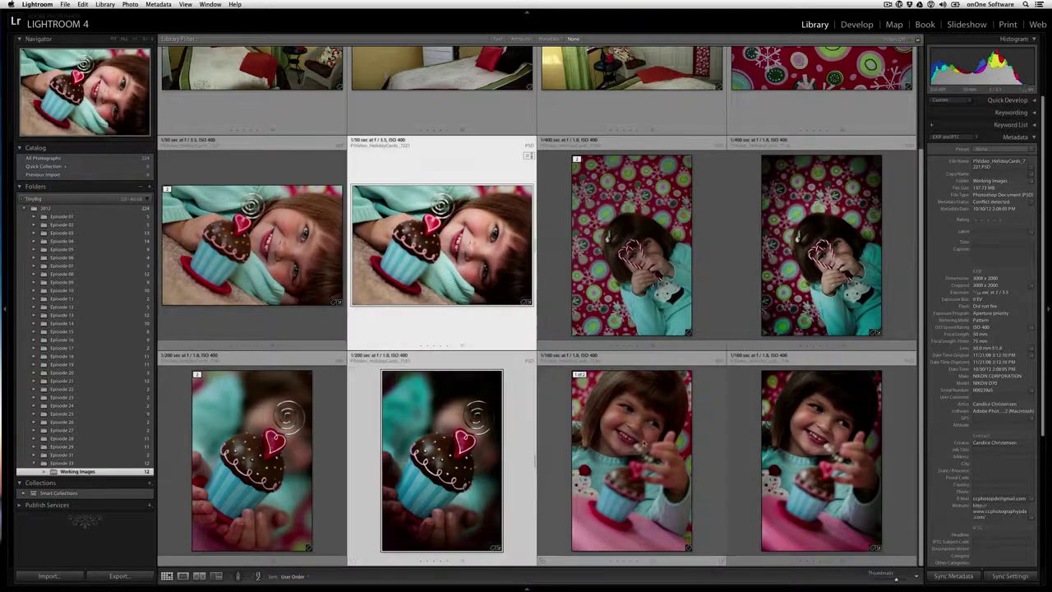
left_click(821, 246, "super")
left_click(821, 461, "super")
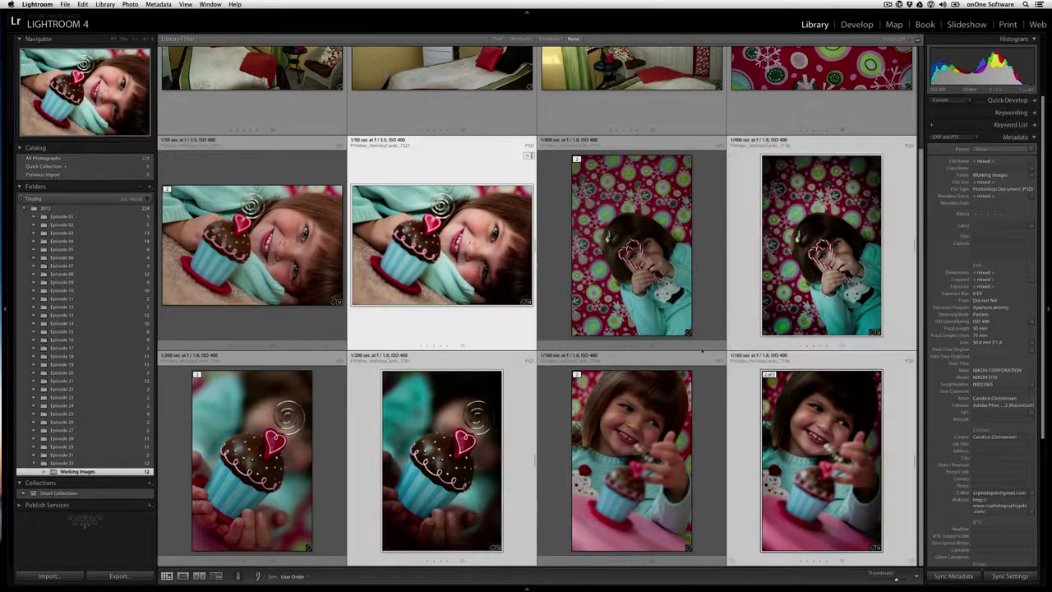
View the cupcake portrait full size and page through to the girl holding a cupcake.
double_click(490, 284)
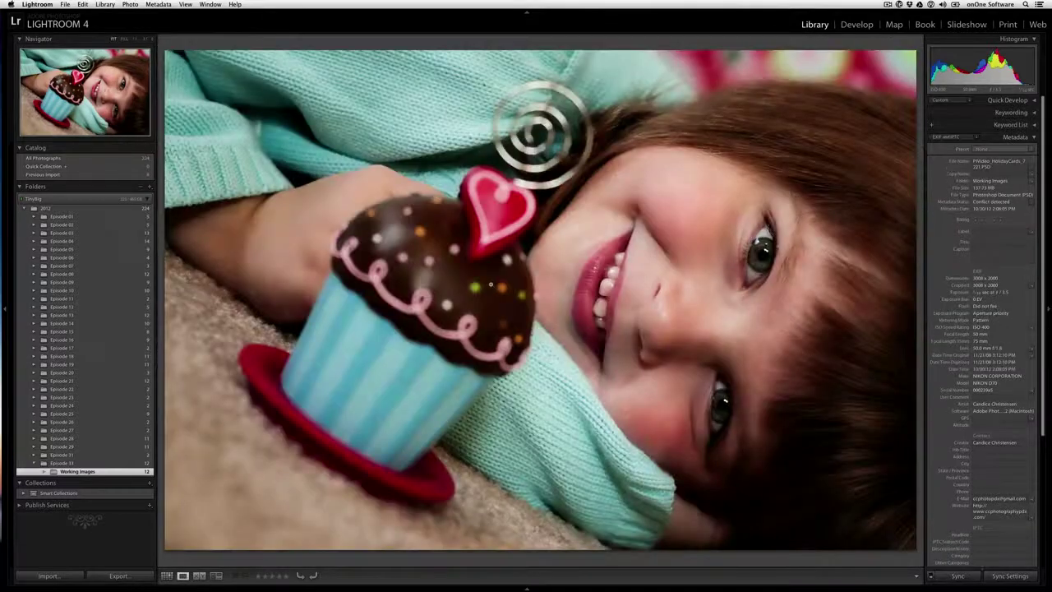
key("Right")
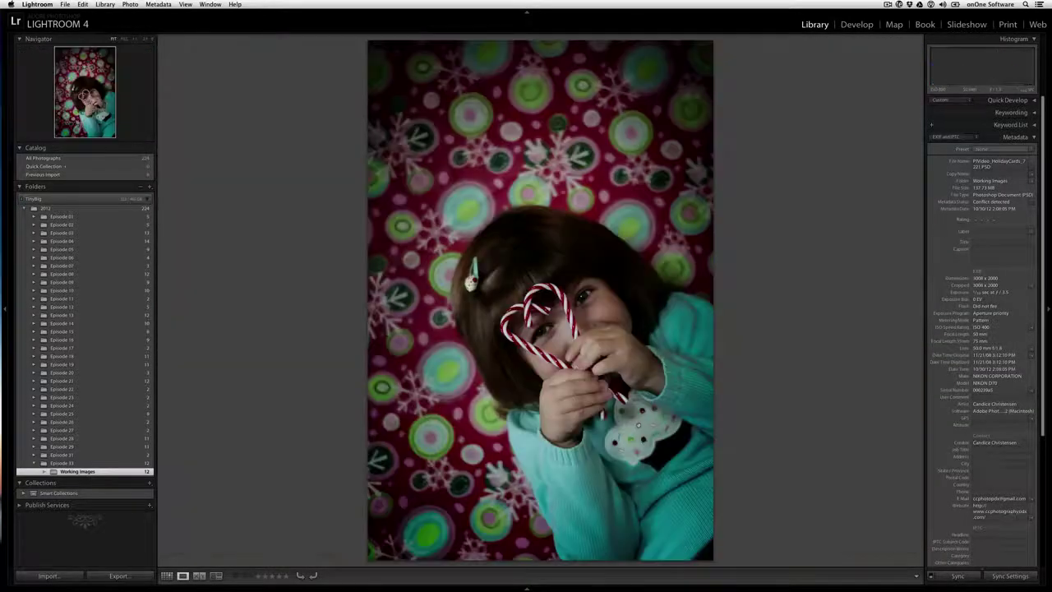
key("Left")
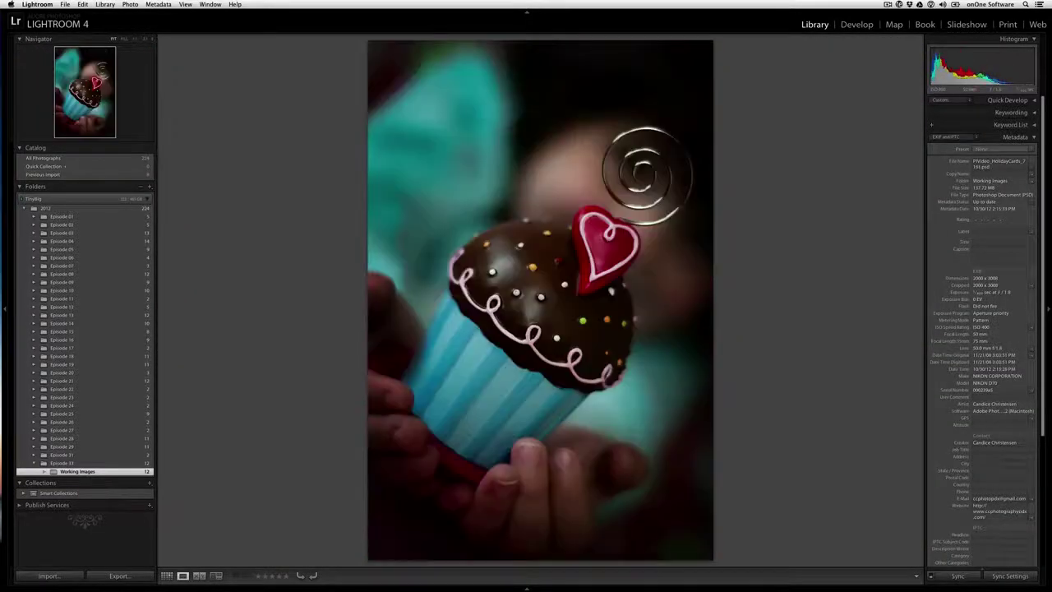
key("Right")
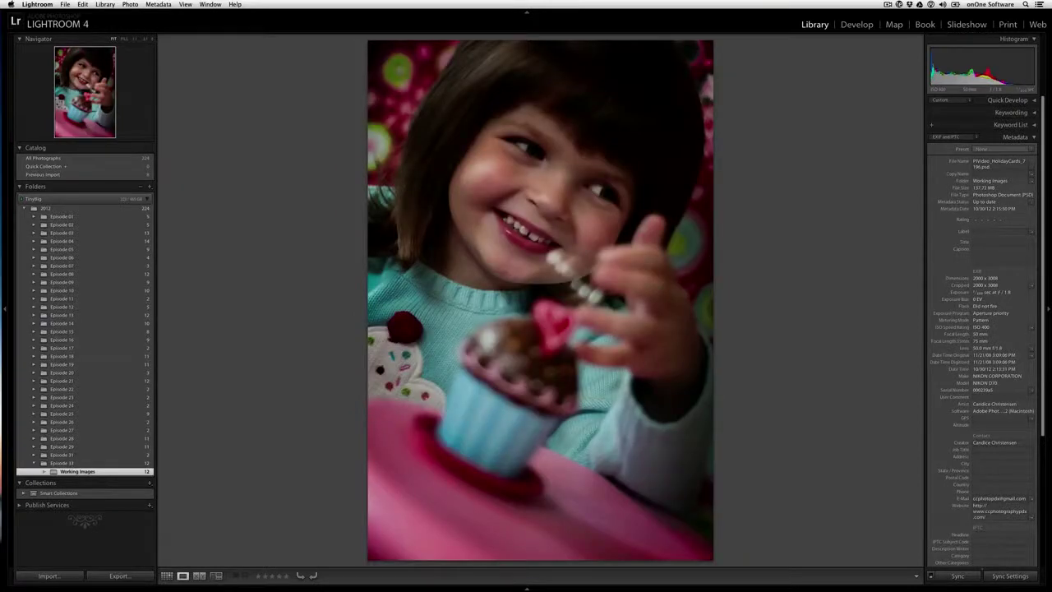